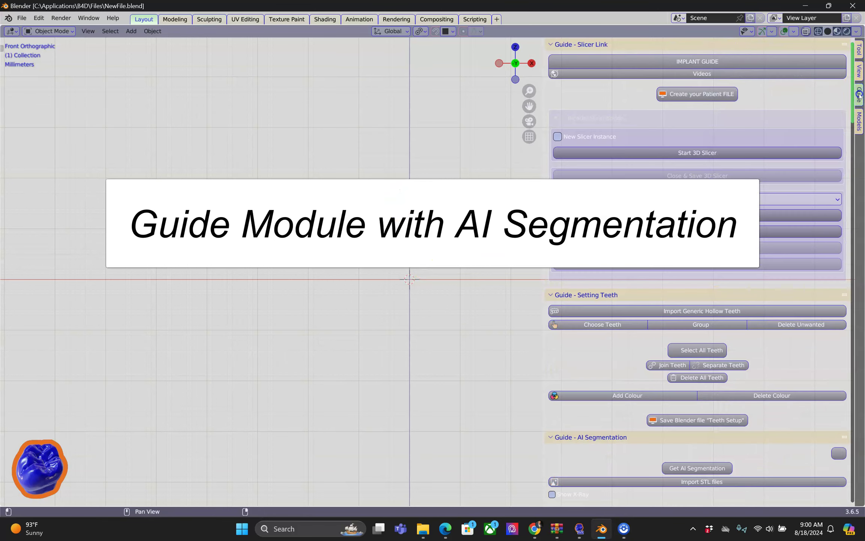
Start a new 3D Slicer instance from the guide module and arrange its window beside Blender
{"action": "left_click", "coordinate": [566, 133]}
{"action": "left_click", "coordinate": [665, 151]}
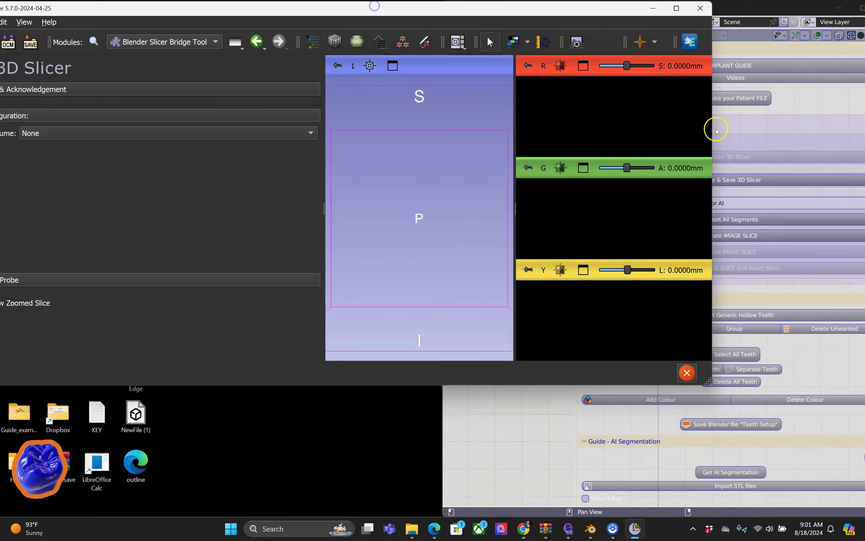
{"action": "left_click_drag", "start_coordinate": [711, 129], "coordinate": [444, 191]}
{"action": "left_click_drag", "start_coordinate": [343, 386], "coordinate": [347, 513]}
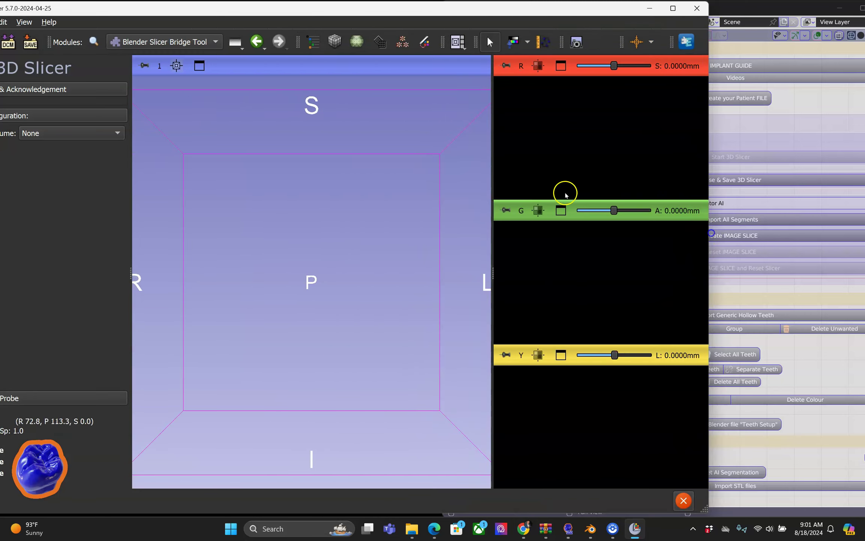
{"action": "left_click_drag", "start_coordinate": [197, 14], "coordinate": [216, 16]}
Import the Dicom folder from Downloads into the DICOM database
{"action": "left_click", "coordinate": [44, 44]}
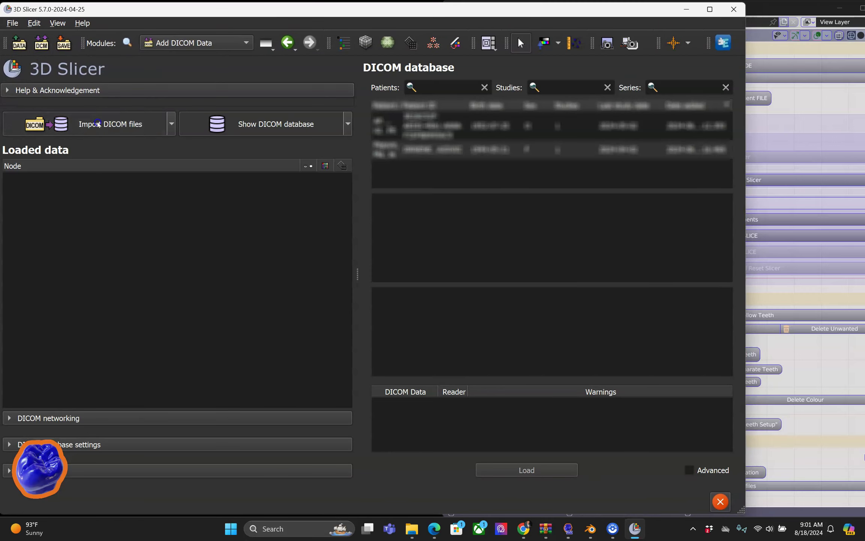
{"action": "left_click", "coordinate": [99, 122]}
{"action": "scroll", "coordinate": [94, 116], "scroll_direction": "up", "scroll_amount": 5}
{"action": "left_click", "coordinate": [46, 133]}
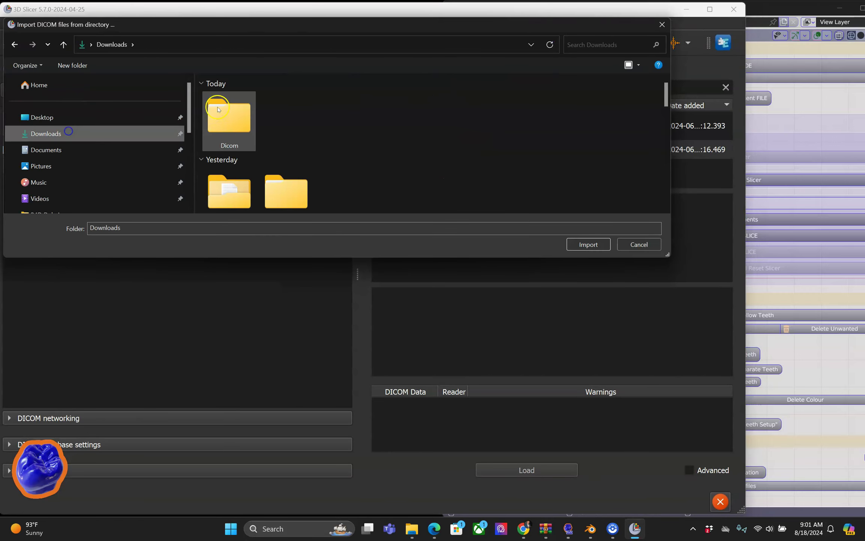
{"action": "double_click", "coordinate": [228, 113]}
{"action": "left_click", "coordinate": [588, 244]}
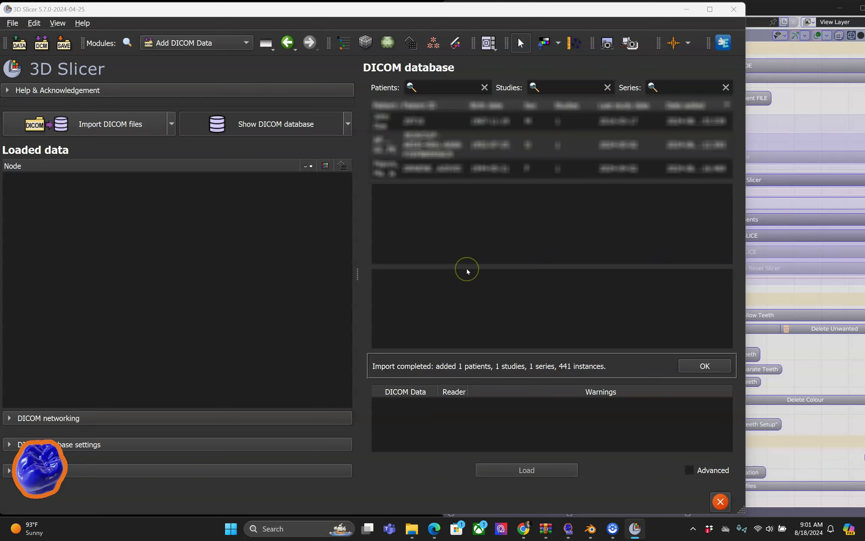
Load the newly imported patient's CBCT head scan and widen the 3D Slicer window
{"action": "left_click", "coordinate": [427, 121]}
{"action": "left_click", "coordinate": [425, 242]}
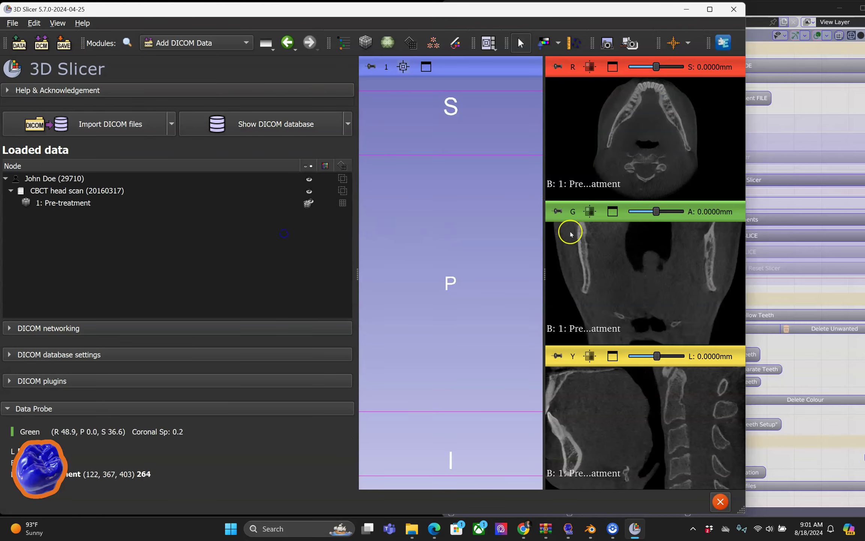
{"action": "left_click_drag", "start_coordinate": [747, 228], "coordinate": [861, 220]}
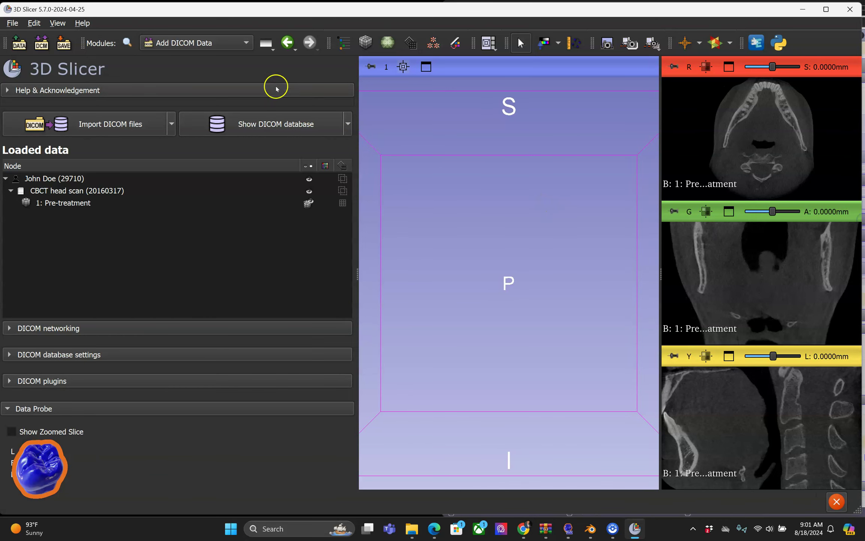
Run the DentalSegmentator module on the Pre-treatment volume
{"action": "left_click", "coordinate": [246, 42]}
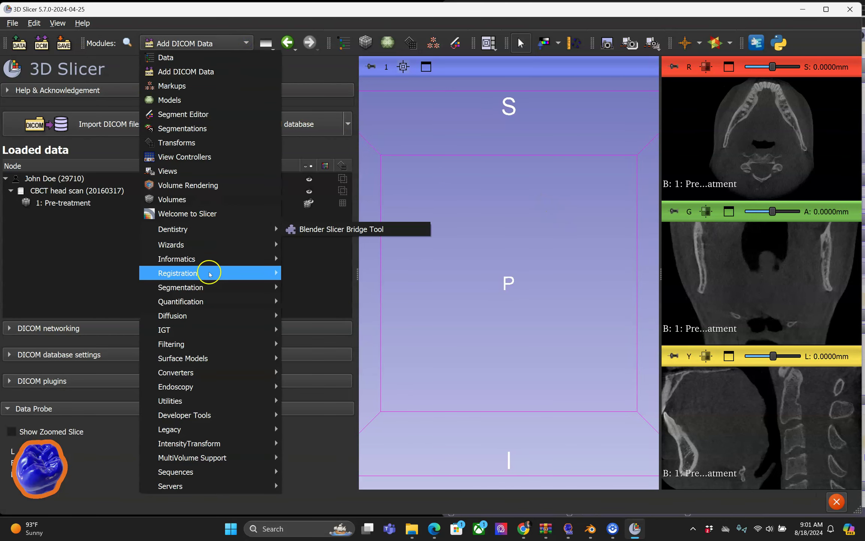
{"action": "left_click", "coordinate": [306, 286]}
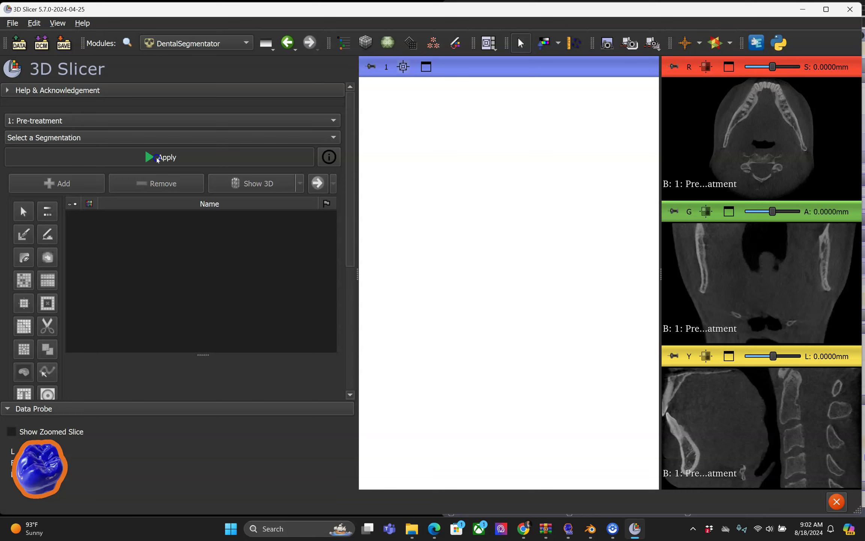
{"action": "scroll", "coordinate": [199, 246], "scroll_direction": "down", "scroll_amount": 5}
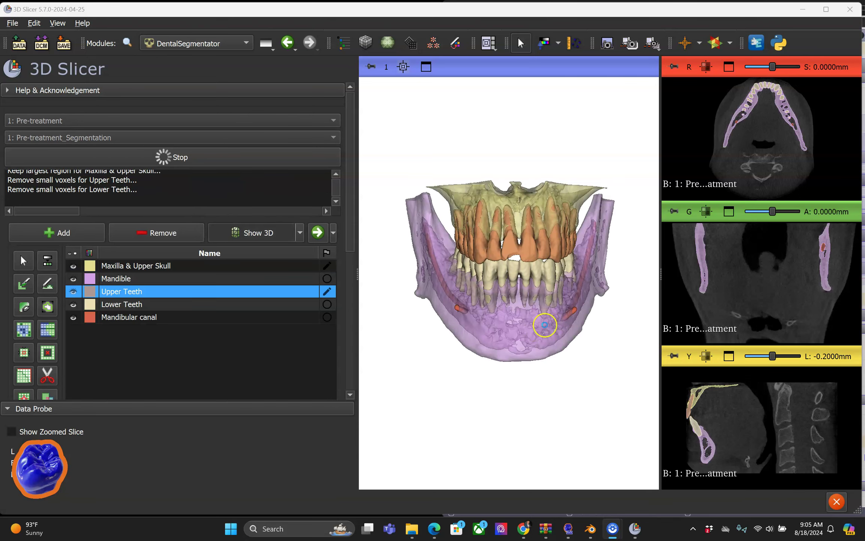
Narrow the module area and switch the view layout to 3D only
{"action": "scroll", "coordinate": [535, 307], "scroll_direction": "up", "scroll_amount": 1}
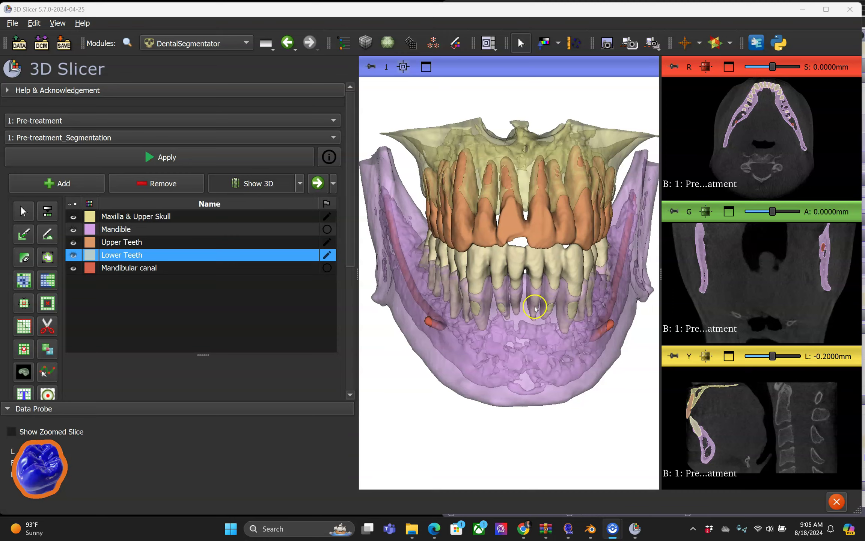
{"action": "scroll", "coordinate": [536, 307], "scroll_direction": "down", "scroll_amount": 1}
{"action": "left_click_drag", "start_coordinate": [506, 310], "coordinate": [494, 332]}
{"action": "left_click_drag", "start_coordinate": [357, 296], "coordinate": [167, 306]}
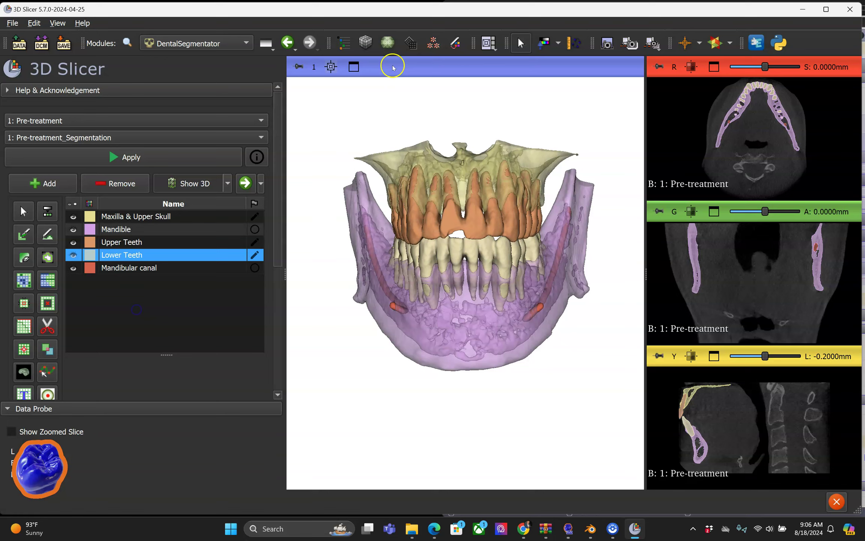
{"action": "left_click", "coordinate": [489, 46]}
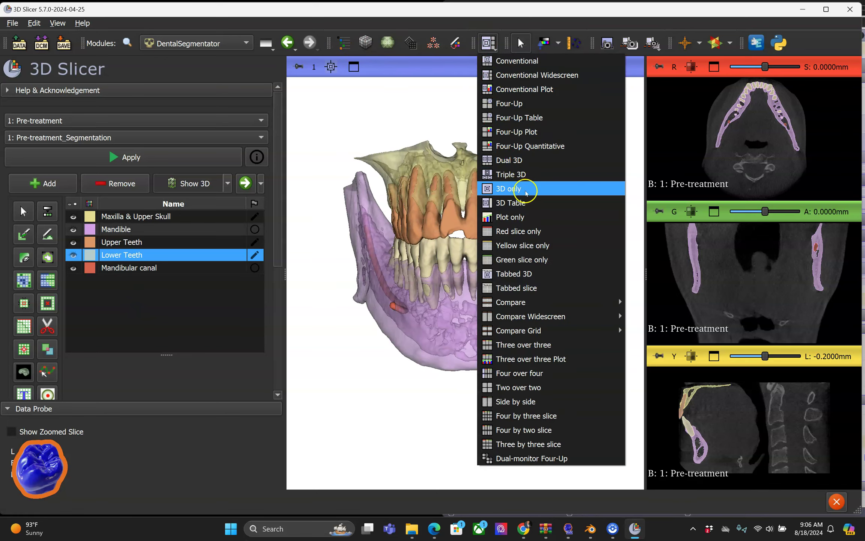
{"action": "left_click", "coordinate": [526, 193]}
Examine the segmented jaws, teeth and mandibular canal in 3D from several angles
{"action": "scroll", "coordinate": [564, 272], "scroll_direction": "up", "scroll_amount": 4}
{"action": "left_click_drag", "start_coordinate": [564, 273], "coordinate": [630, 117]}
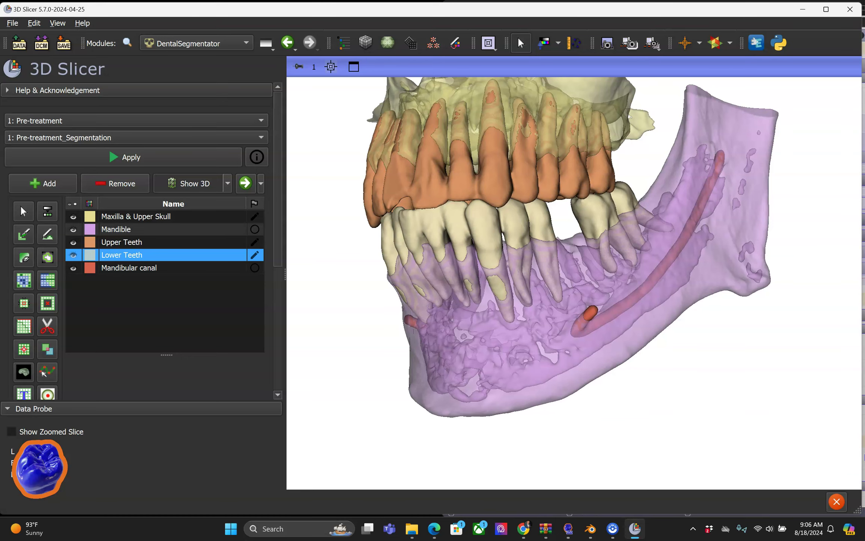
{"action": "left_click_drag", "start_coordinate": [630, 117], "coordinate": [448, 262]}
{"action": "scroll", "coordinate": [500, 259], "scroll_direction": "up", "scroll_amount": 4}
{"action": "left_click_drag", "start_coordinate": [500, 257], "coordinate": [605, 251]}
{"action": "scroll", "coordinate": [606, 252], "scroll_direction": "down", "scroll_amount": 5}
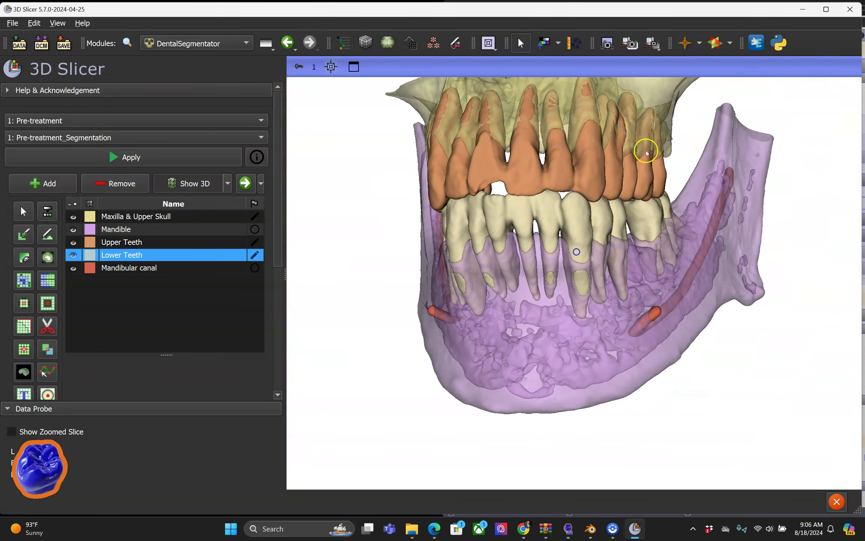
Narrow the 3D Slicer window and create the patient file NewFile.blend in a new testslicer folder under Documents from Blender
{"action": "left_click_drag", "start_coordinate": [722, 10], "coordinate": [680, 15]}
{"action": "left_click_drag", "start_coordinate": [815, 129], "coordinate": [467, 129]}
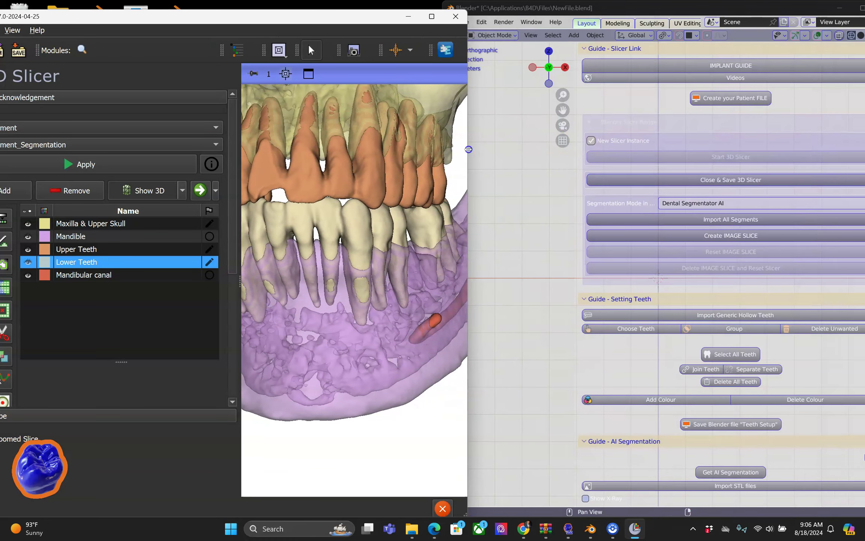
{"action": "left_click", "coordinate": [725, 100]}
{"action": "left_click", "coordinate": [520, 134]}
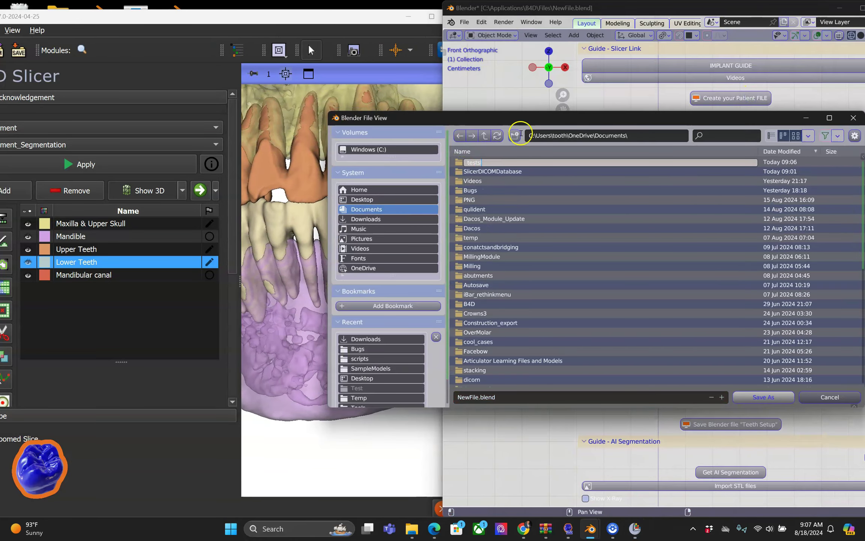
{"action": "key", "text": "Return"}
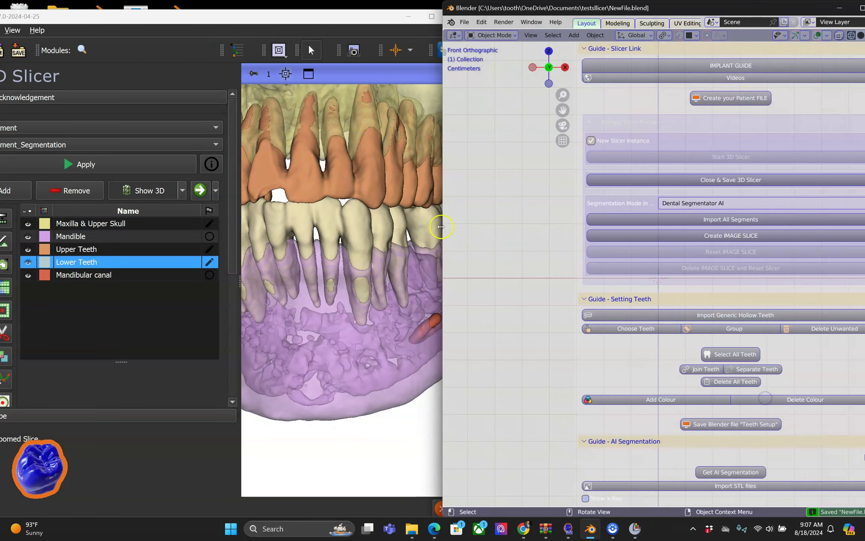
Import all segments into Blender with Dental Segmentator AI mode and enlarge the Blender window over 3D Slicer
{"action": "left_click_drag", "start_coordinate": [442, 228], "coordinate": [262, 228]}
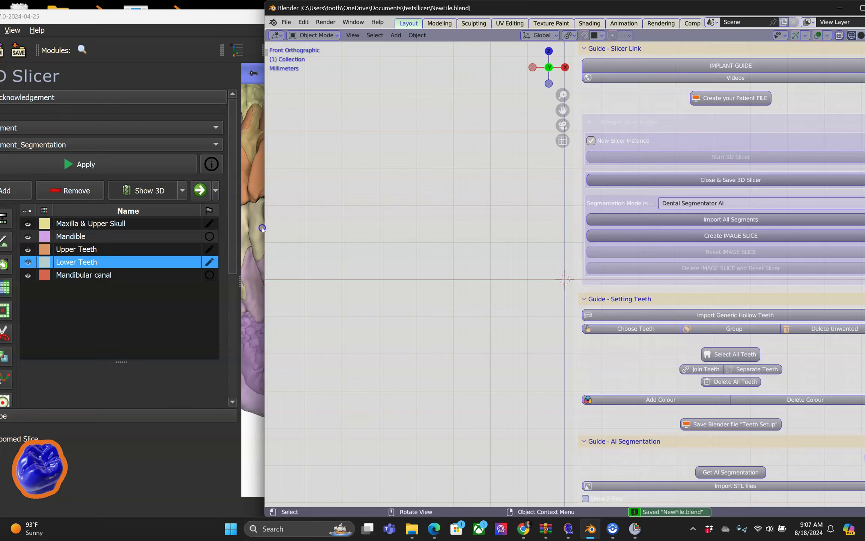
{"action": "left_click_drag", "start_coordinate": [626, 6], "coordinate": [580, 10]}
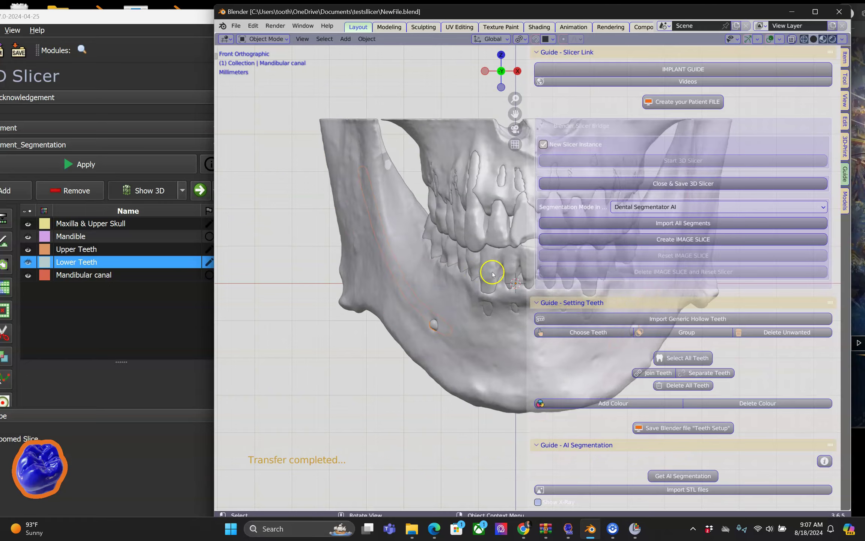
{"action": "scroll", "coordinate": [492, 274], "scroll_direction": "down", "scroll_amount": 2}
{"action": "middle_click_drag", "start_coordinate": [492, 273], "coordinate": [487, 258]}
{"action": "left_click_drag", "start_coordinate": [214, 231], "coordinate": [86, 244]}
Place the 3D cursor in the lower molar gap and import a tapered implant
{"action": "scroll", "coordinate": [377, 298], "scroll_direction": "up", "scroll_amount": 3}
{"action": "middle_click_drag", "start_coordinate": [376, 298], "coordinate": [386, 312]}
{"action": "middle_click_drag", "start_coordinate": [386, 311], "coordinate": [292, 296], "text": "shift"}
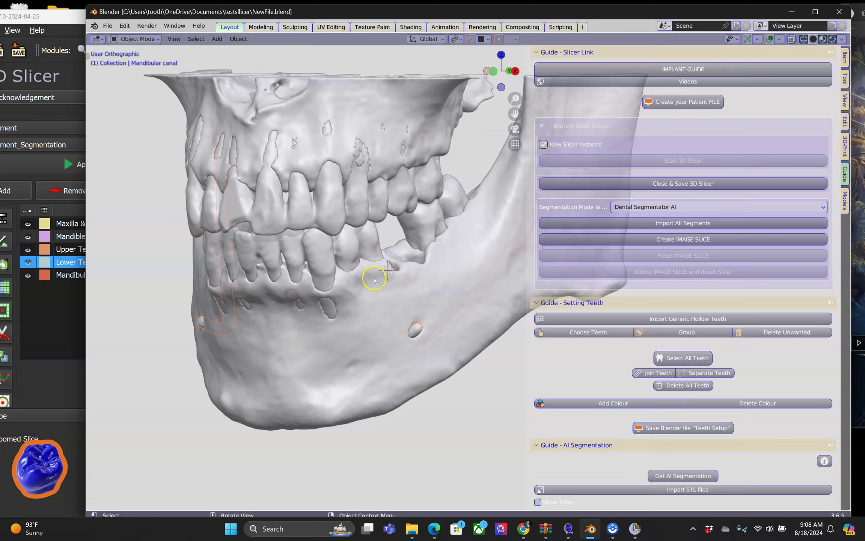
{"action": "middle_click_drag", "start_coordinate": [400, 260], "coordinate": [410, 281], "text": "shift"}
{"action": "scroll", "coordinate": [668, 294], "scroll_direction": "down", "scroll_amount": 12}
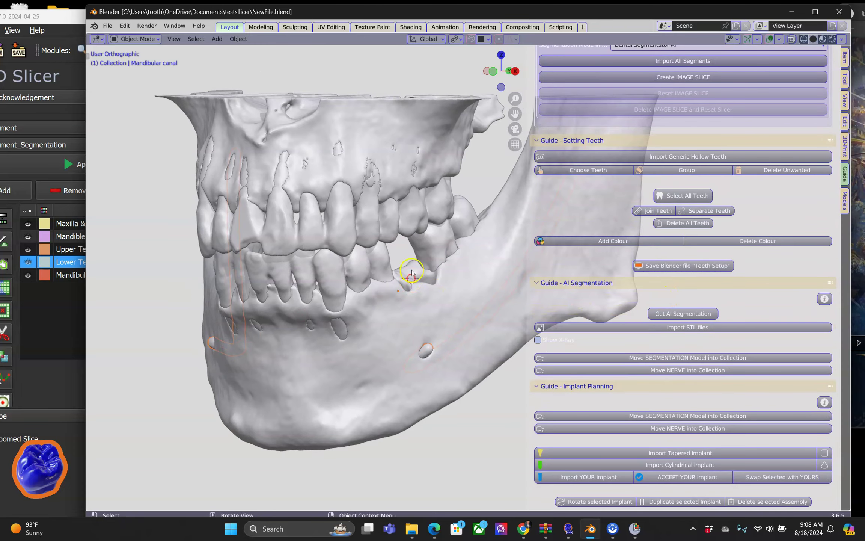
{"action": "scroll", "coordinate": [667, 304], "scroll_direction": "down", "scroll_amount": 9}
{"action": "left_click", "coordinate": [672, 332]}
Snap the imported implant to the 3D cursor in the lower molar gap
{"action": "scroll", "coordinate": [436, 324], "scroll_direction": "down", "scroll_amount": 2}
{"action": "middle_click_drag", "start_coordinate": [387, 314], "coordinate": [280, 309]}
{"action": "scroll", "coordinate": [334, 255], "scroll_direction": "up", "scroll_amount": 1}
{"action": "middle_click_drag", "start_coordinate": [412, 282], "coordinate": [463, 292]}
{"action": "key", "text": "shift+s"}
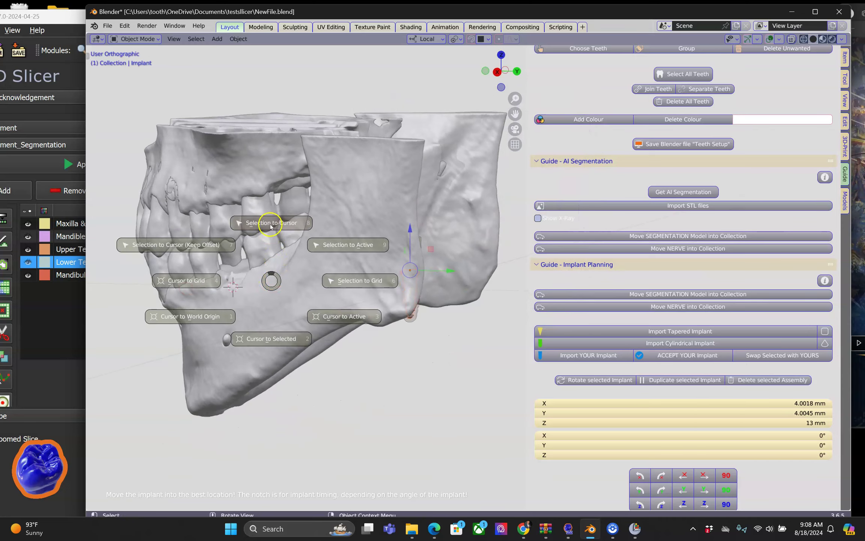
{"action": "left_click", "coordinate": [270, 218]}
Tilt the implant to follow the neighbouring lower teeth and move it upward, away from the nerve opening
{"action": "middle_click_drag", "start_coordinate": [270, 219], "coordinate": [423, 302]}
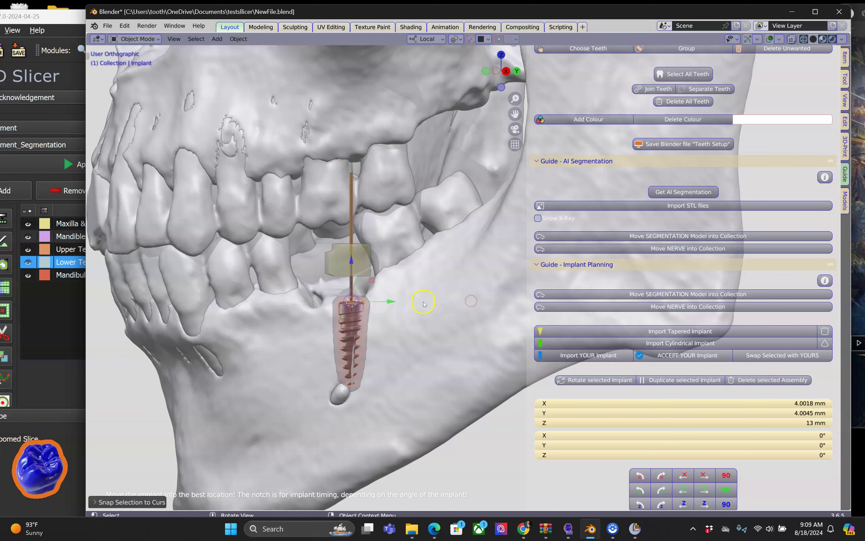
{"action": "key", "text": "r"}
{"action": "left_click", "coordinate": [363, 249]}
{"action": "key", "text": "r"}
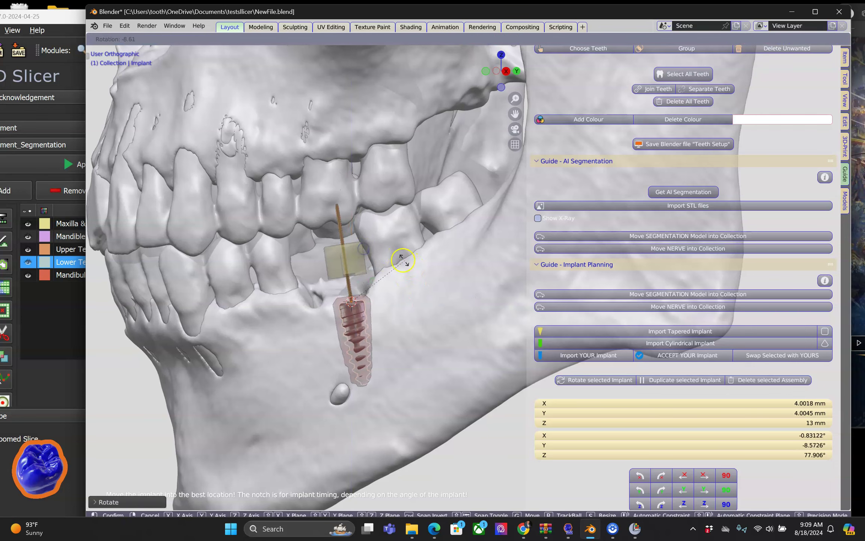
{"action": "left_click", "coordinate": [390, 257]}
{"action": "scroll", "coordinate": [389, 259], "scroll_direction": "up", "scroll_amount": 2}
{"action": "key", "text": "g"}
{"action": "left_click", "coordinate": [309, 283]}
{"action": "scroll", "coordinate": [332, 285], "scroll_direction": "down", "scroll_amount": 5}
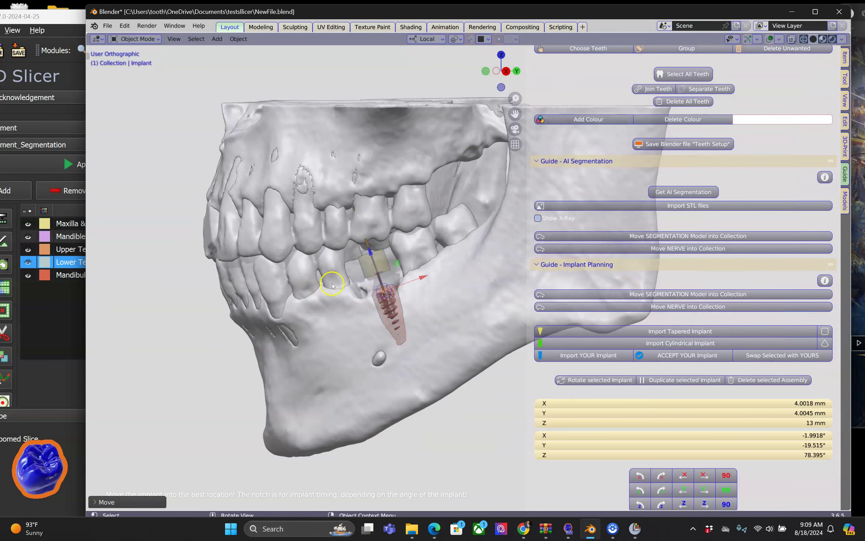
Fine-tune the implant's position and tilt in a temporary clipped view of the surrounding lower jaw
{"action": "left_click_drag", "start_coordinate": [443, 433], "coordinate": [444, 434]}
{"action": "scroll", "coordinate": [413, 405], "scroll_direction": "up", "scroll_amount": 5}
{"action": "middle_click_drag", "start_coordinate": [270, 360], "coordinate": [380, 301]}
{"action": "key", "text": "g"}
{"action": "left_click", "coordinate": [334, 297]}
{"action": "key", "text": "r"}
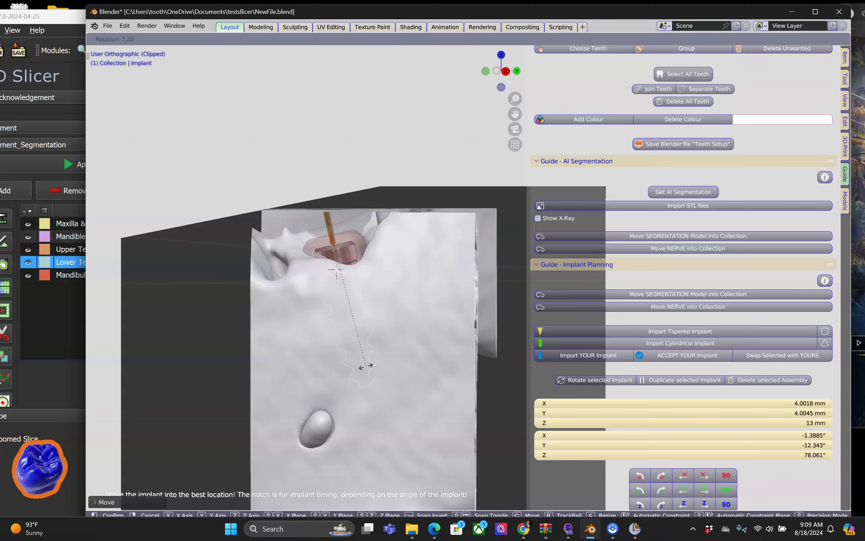
{"action": "left_click", "coordinate": [362, 367]}
{"action": "key", "text": "alt+b"}
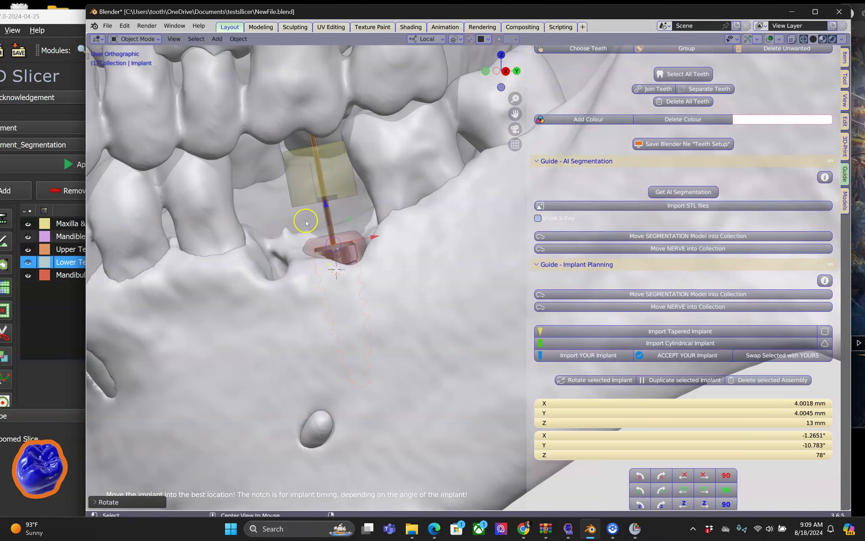
Clip the view around the implant again and move the mandibular canal into the nerve collection
{"action": "left_click_drag", "start_coordinate": [381, 471], "coordinate": [380, 471]}
{"action": "middle_click_drag", "start_coordinate": [340, 379], "coordinate": [242, 361]}
{"action": "scroll", "coordinate": [262, 353], "scroll_direction": "up", "scroll_amount": 3}
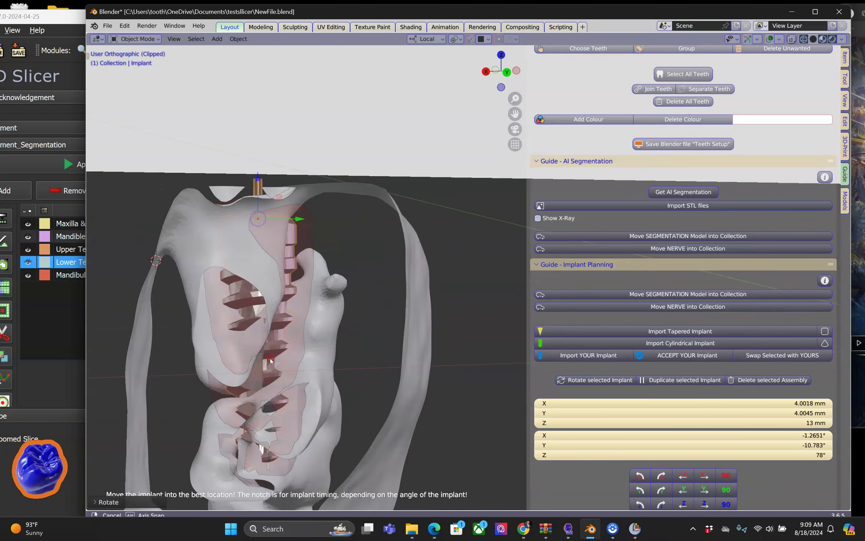
{"action": "middle_click_drag", "start_coordinate": [308, 336], "coordinate": [446, 233]}
{"action": "left_click", "coordinate": [251, 428]}
{"action": "middle_click_drag", "start_coordinate": [250, 428], "coordinate": [217, 398], "text": "shift"}
{"action": "left_click", "coordinate": [665, 307]}
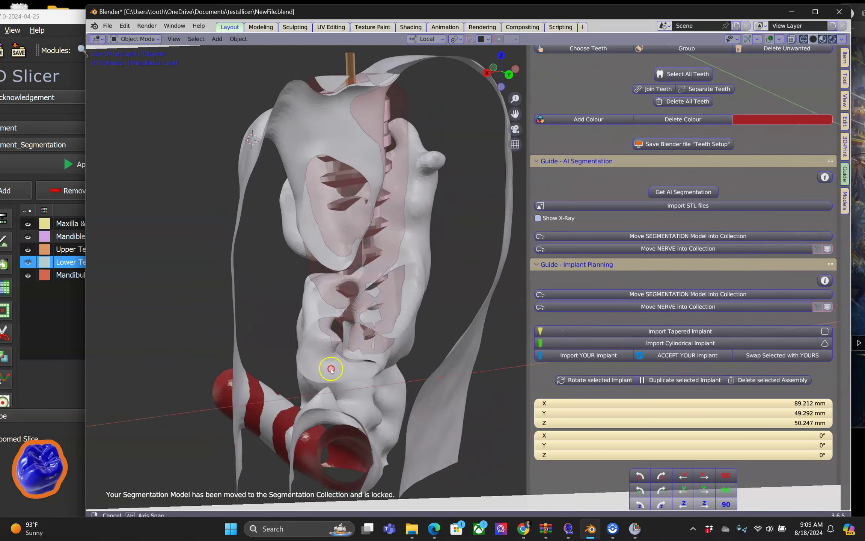
Reposition the implant within the clipped jaw section, keeping it above the red nerve canal
{"action": "middle_click_drag", "start_coordinate": [389, 284], "coordinate": [409, 301]}
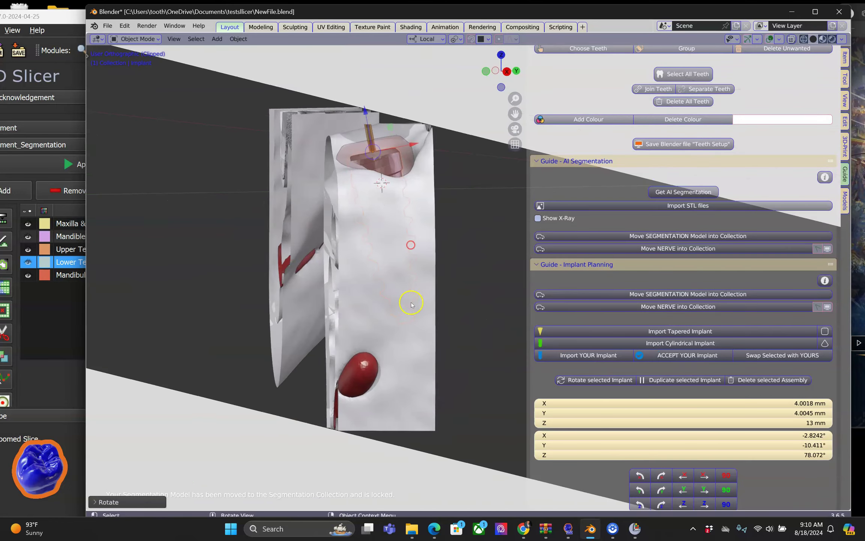
{"action": "key", "text": "g"}
{"action": "left_click", "coordinate": [379, 225]}
{"action": "middle_click_drag", "start_coordinate": [379, 225], "coordinate": [380, 180]}
{"action": "key", "text": "g"}
{"action": "left_click", "coordinate": [380, 249]}
{"action": "scroll", "coordinate": [440, 257], "scroll_direction": "up", "scroll_amount": 1}
{"action": "mouse_move", "coordinate": [440, 256]}
{"action": "middle_mouse_down", "text": "shift"}
{"action": "mouse_move", "coordinate": [419, 271]}
{"action": "mouse_move", "coordinate": [426, 265]}
{"action": "middle_mouse_up", "text": "shift"}
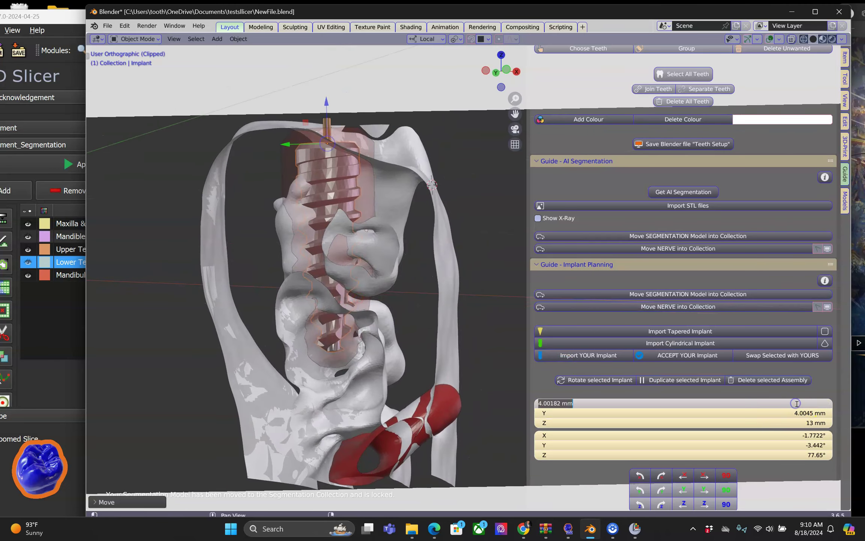
Set the implant's X and Y dimensions to 4.3 mm
{"action": "left_click", "coordinate": [792, 414]}
{"action": "key", "text": "Return"}
{"action": "middle_click_drag", "start_coordinate": [474, 398], "coordinate": [406, 394]}
Hide the object picked beside the implant and clear the view clipping
{"action": "left_click", "coordinate": [410, 307]}
{"action": "key", "text": "h"}
{"action": "middle_click_drag", "start_coordinate": [421, 325], "coordinate": [348, 325]}
{"action": "key", "text": "alt+b"}
{"action": "scroll", "coordinate": [360, 326], "scroll_direction": "down", "scroll_amount": 2}
{"action": "scroll", "coordinate": [356, 297], "scroll_direction": "up", "scroll_amount": 1}
Rotate and reposition the implant in the lower molar gap and turn on X-ray display
{"action": "left_click", "coordinate": [330, 228]}
{"action": "key", "text": "r"}
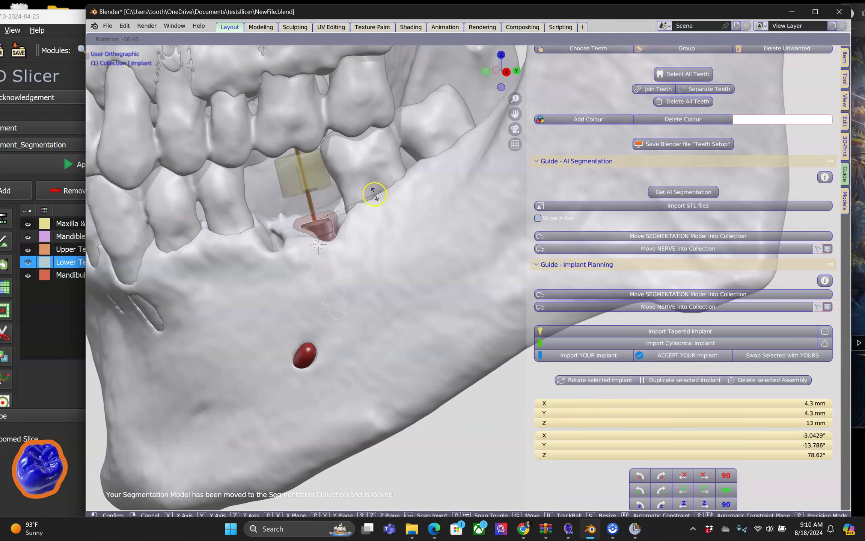
{"action": "left_click", "coordinate": [370, 194]}
{"action": "scroll", "coordinate": [338, 211], "scroll_direction": "up", "scroll_amount": 2}
{"action": "key", "text": "g"}
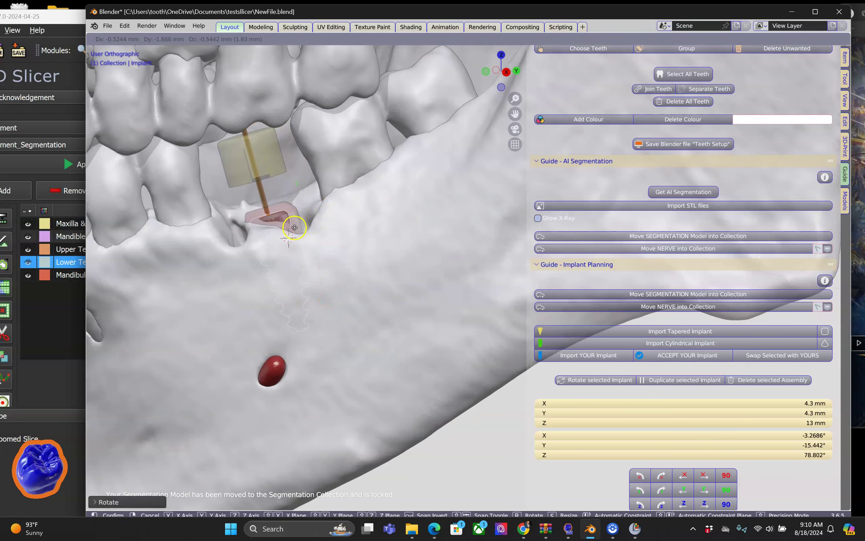
{"action": "left_click", "coordinate": [298, 230]}
{"action": "middle_click_drag", "start_coordinate": [303, 231], "coordinate": [331, 218]}
{"action": "left_click", "coordinate": [791, 40]}
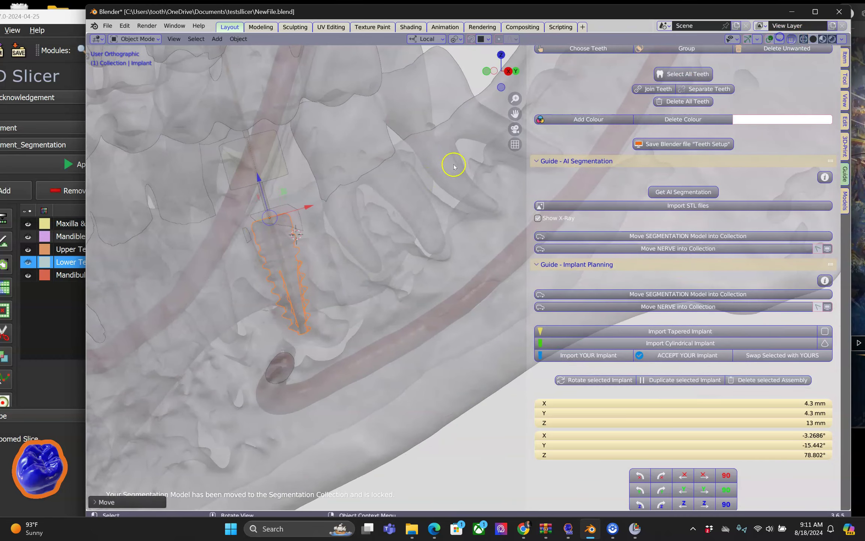
Turn off the X-ray display and create an image slice from the scan in the jaw scene
{"action": "left_click", "coordinate": [791, 40]}
{"action": "scroll", "coordinate": [370, 243], "scroll_direction": "down", "scroll_amount": 4}
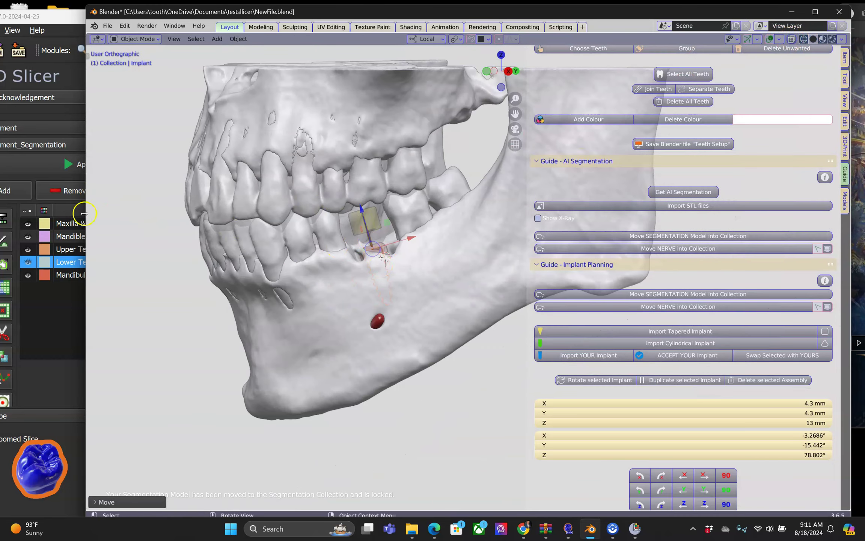
{"action": "left_click_drag", "start_coordinate": [84, 213], "coordinate": [207, 213]}
{"action": "scroll", "coordinate": [651, 187], "scroll_direction": "up", "scroll_amount": 10}
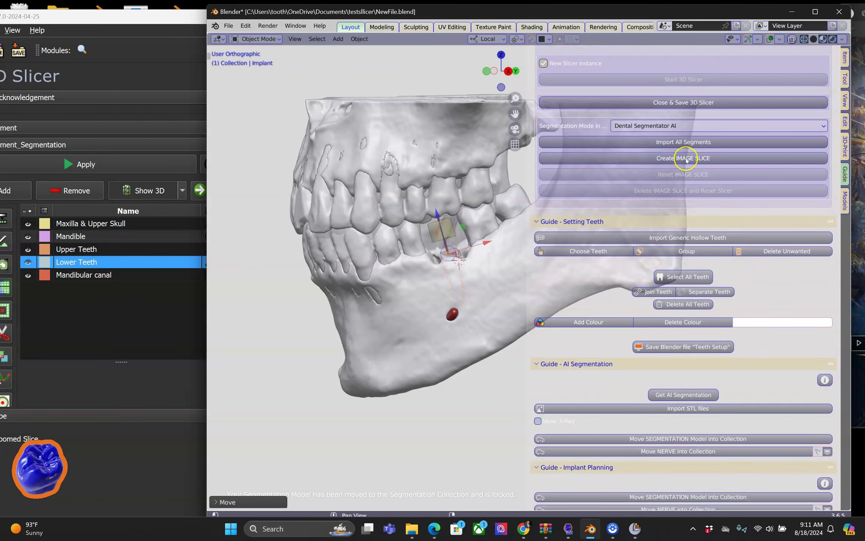
{"action": "left_click", "coordinate": [686, 160]}
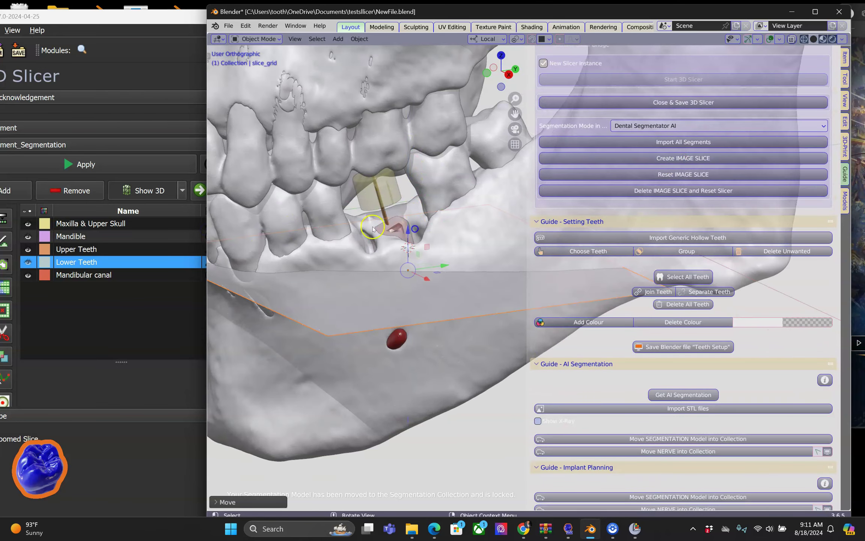
Switch to 3D Slicer, enlarge its window and open the Blender Slicer Bridge Tool module
{"action": "left_click_drag", "start_coordinate": [204, 230], "coordinate": [428, 231]}
{"action": "left_click", "coordinate": [285, 56]}
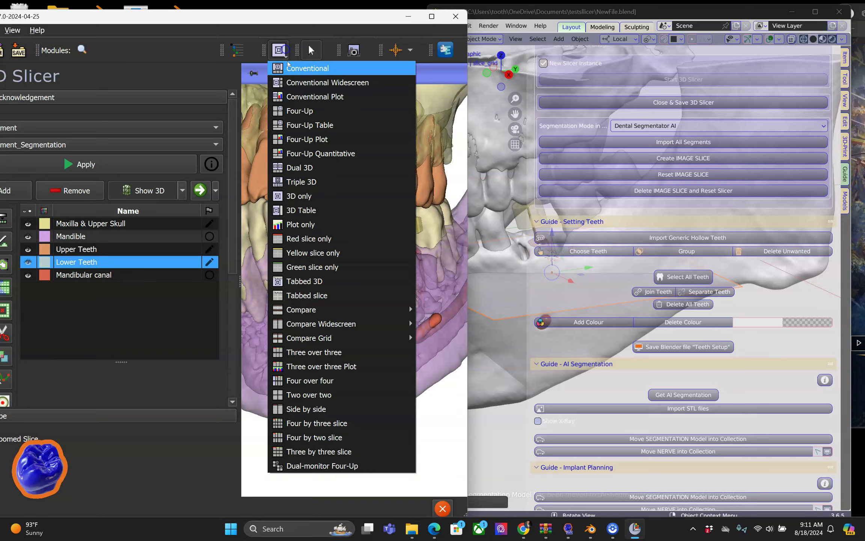
{"action": "left_click", "coordinate": [223, 20]}
{"action": "left_click_drag", "start_coordinate": [223, 20], "coordinate": [288, 24]}
{"action": "left_click_drag", "start_coordinate": [532, 77], "coordinate": [675, 79]}
{"action": "left_click", "coordinate": [268, 52]}
{"action": "mouse_move", "coordinate": [216, 241]}
{"action": "left_click", "coordinate": [324, 241]}
Set the input volume to 1: Pre-treatment and use the Green slice only layout
{"action": "left_click", "coordinate": [203, 146]}
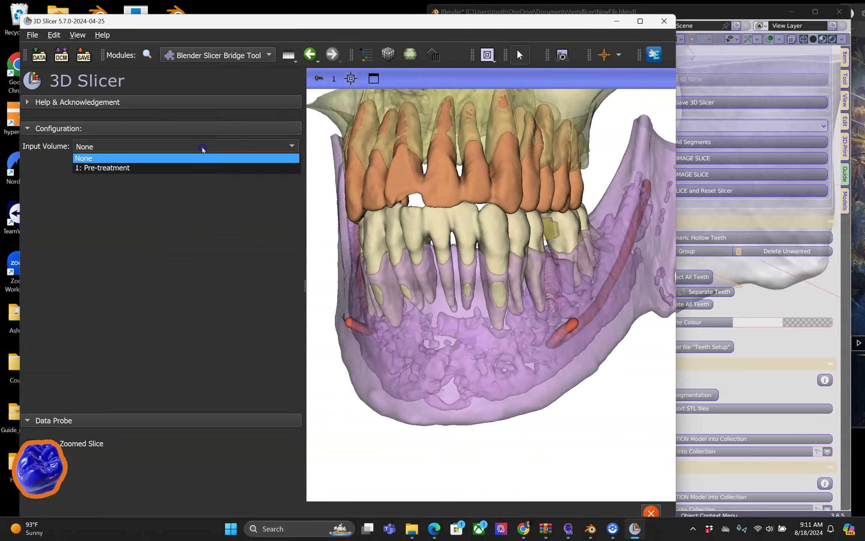
{"action": "left_click", "coordinate": [183, 168]}
{"action": "left_click", "coordinate": [487, 55]}
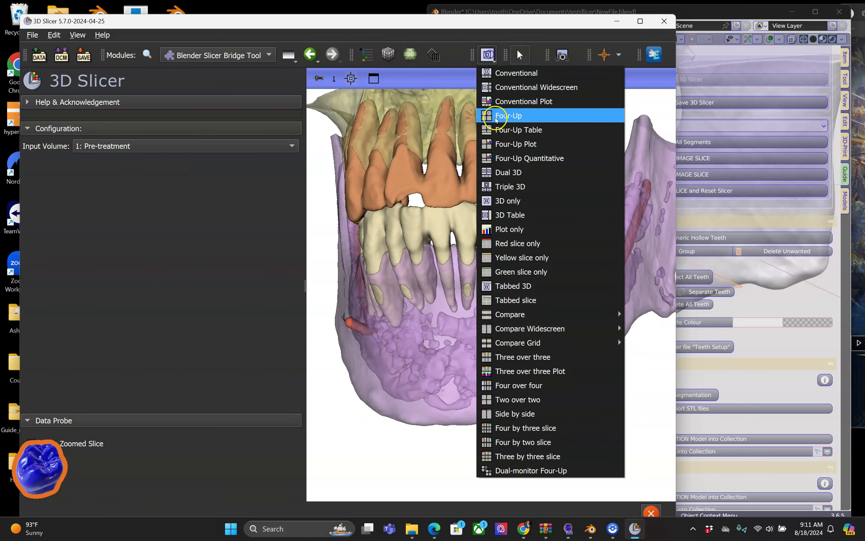
{"action": "left_click", "coordinate": [521, 271]}
Arrange 3D Slicer and Blender side by side and move the image slice along its local Z axis through the lower teeth
{"action": "left_click_drag", "start_coordinate": [453, 20], "coordinate": [172, 21]}
{"action": "left_click", "coordinate": [451, 237]}
{"action": "key", "text": "g"}
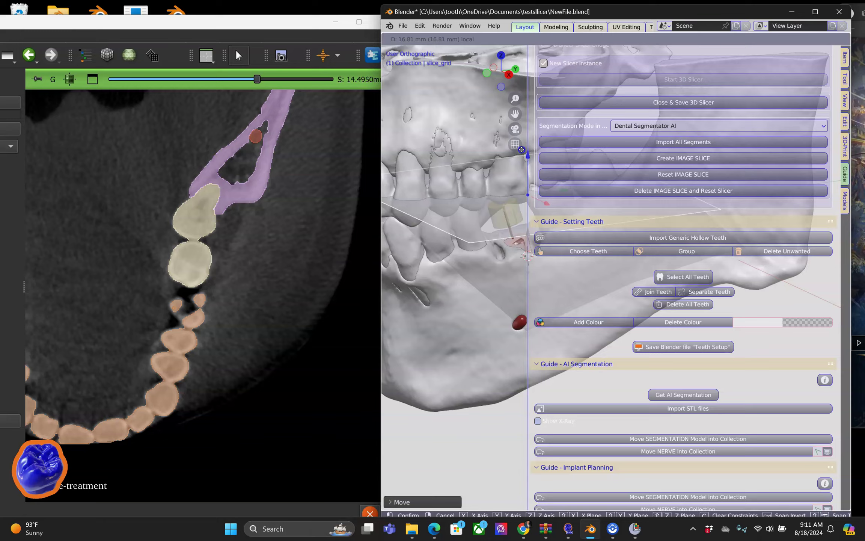
{"action": "left_click_drag", "start_coordinate": [523, 187], "coordinate": [523, 197]}
{"action": "mouse_move", "coordinate": [294, 20]}
{"action": "left_mouse_down"}
{"action": "mouse_move", "coordinate": [309, 1]}
{"action": "mouse_move", "coordinate": [313, 21]}
{"action": "mouse_move", "coordinate": [303, 10]}
{"action": "left_mouse_up"}
{"action": "left_click", "coordinate": [454, 231]}
{"action": "left_click_drag", "start_coordinate": [380, 236], "coordinate": [406, 237]}
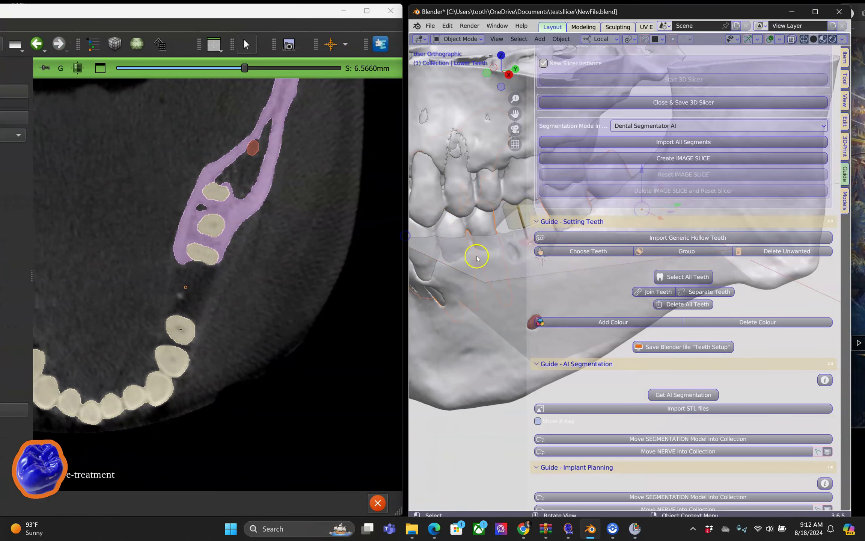
Select the image slice, tilt it to slope along the lower jaw and reposition it near the implant
{"action": "key", "text": "n"}
{"action": "left_click", "coordinate": [481, 256]}
{"action": "middle_click_drag", "start_coordinate": [480, 256], "coordinate": [462, 255]}
{"action": "scroll", "coordinate": [596, 231], "scroll_direction": "up", "scroll_amount": 2}
{"action": "middle_click_drag", "start_coordinate": [596, 232], "coordinate": [691, 293], "text": "shift"}
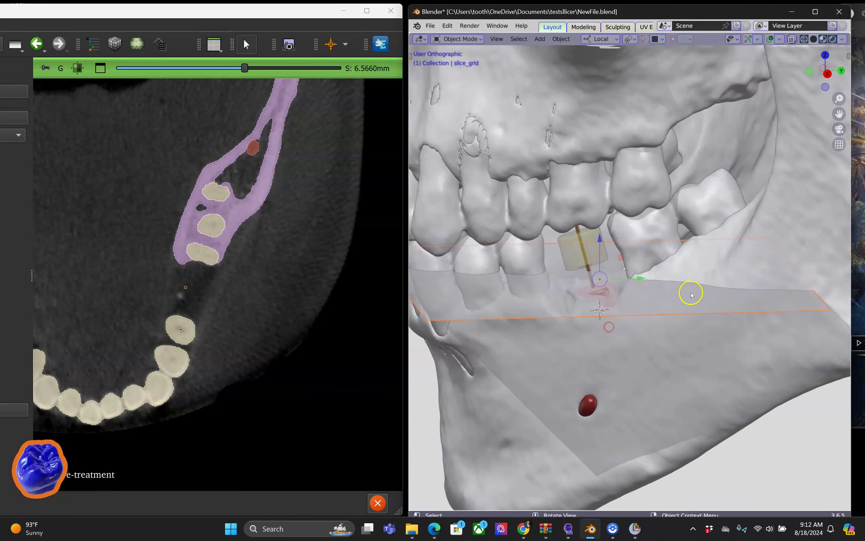
{"action": "key", "text": "r"}
{"action": "left_click", "coordinate": [680, 259]}
{"action": "mouse_move", "coordinate": [583, 245]}
{"action": "left_mouse_down"}
{"action": "mouse_move", "coordinate": [601, 291]}
{"action": "mouse_move", "coordinate": [585, 248]}
{"action": "left_mouse_up"}
In 3D Slicer, open the DentalSegmentator module and hide all five segments so only the greyscale scan shows
{"action": "left_click_drag", "start_coordinate": [224, 12], "coordinate": [477, 32]}
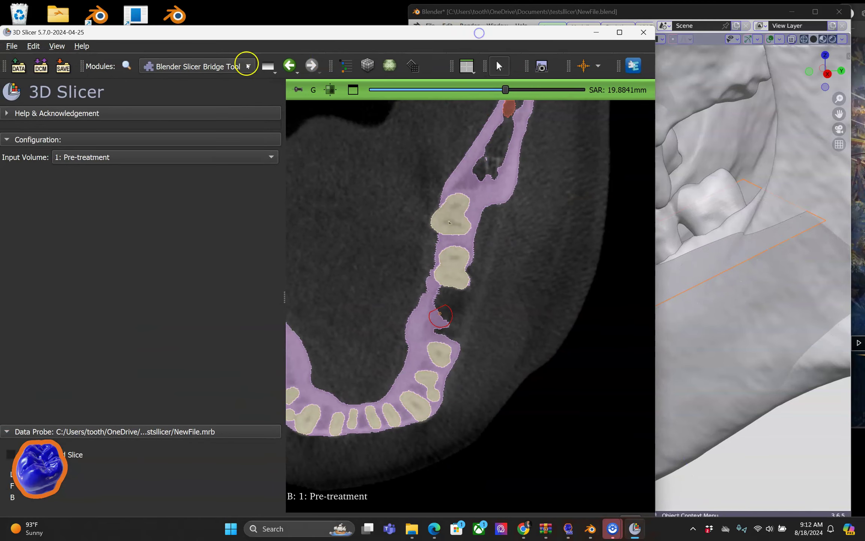
{"action": "left_click", "coordinate": [247, 64]}
{"action": "left_click", "coordinate": [288, 65]}
{"action": "left_click", "coordinate": [70, 240]}
{"action": "left_click", "coordinate": [72, 252]}
{"action": "left_click", "coordinate": [71, 265]}
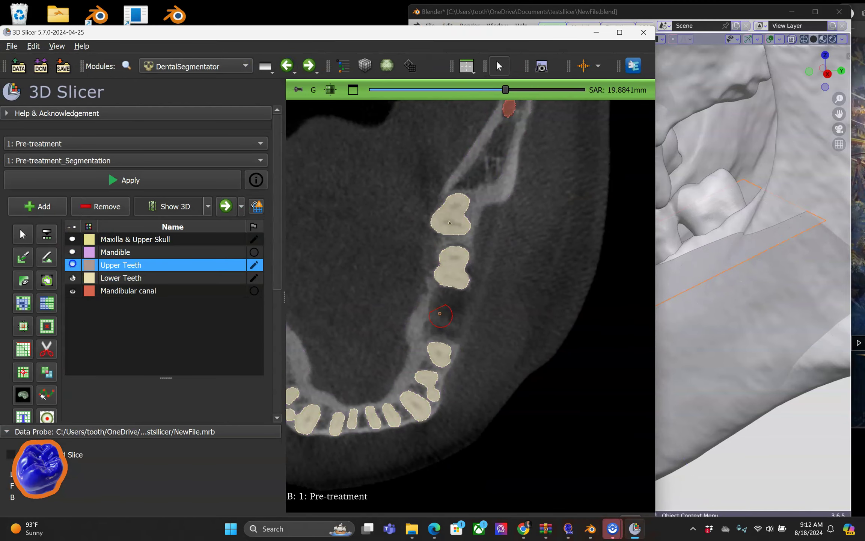
{"action": "left_click", "coordinate": [71, 278]}
{"action": "left_click", "coordinate": [72, 291]}
{"action": "left_click_drag", "start_coordinate": [305, 36], "coordinate": [105, 19]}
In Blender, move the tilted image slice down through the mandible and back up to crown level to inspect the scan
{"action": "middle_click_drag", "start_coordinate": [605, 263], "coordinate": [592, 253]}
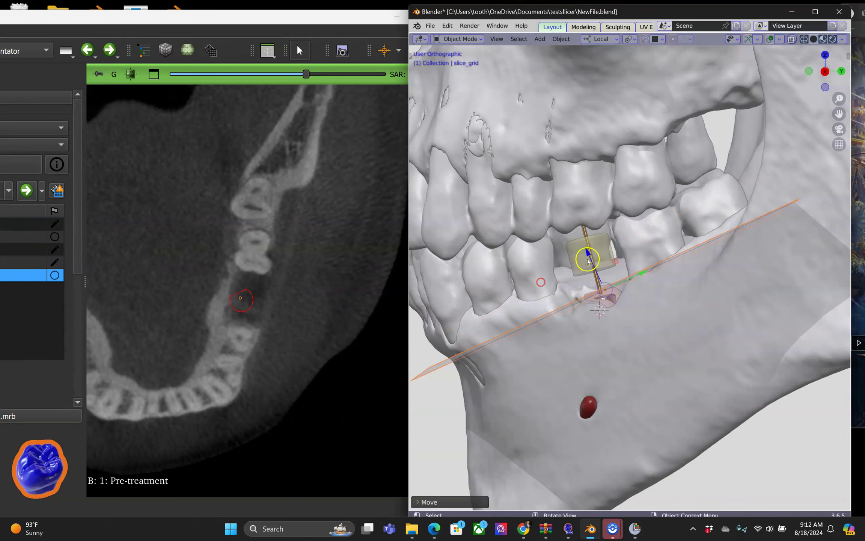
{"action": "left_click_drag", "start_coordinate": [588, 255], "coordinate": [623, 305]}
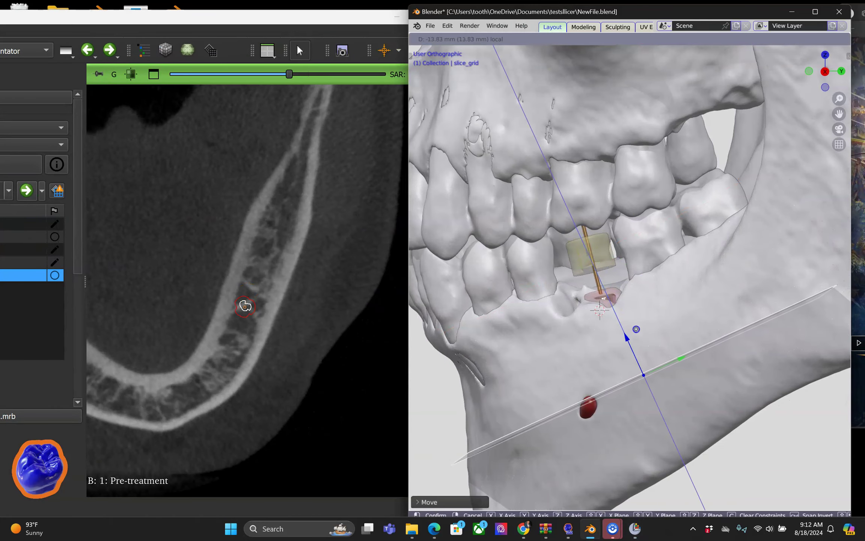
{"action": "left_click_drag", "start_coordinate": [607, 229], "coordinate": [595, 195]}
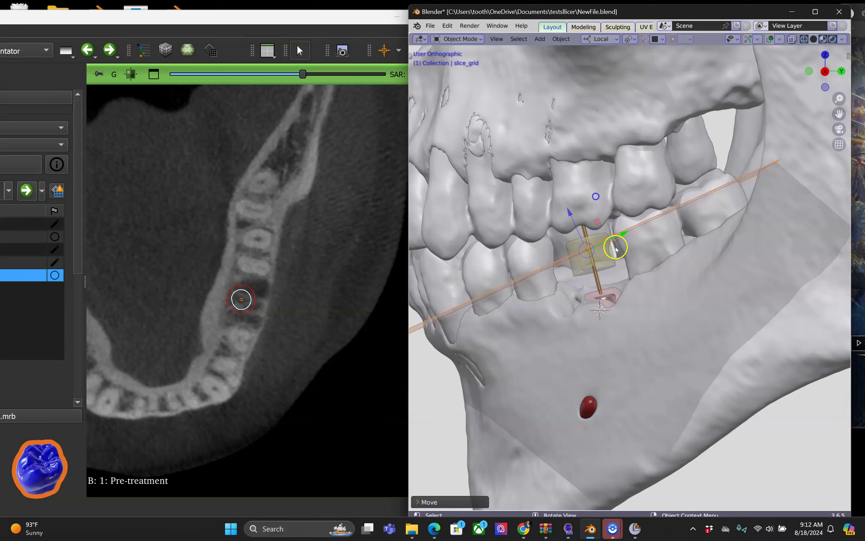
Rotate the image slice to match the implant's angulation and sweep it along its local Z axis past the implant
{"action": "middle_click_drag", "start_coordinate": [612, 246], "coordinate": [616, 258]}
{"action": "key", "text": "r"}
{"action": "left_click", "coordinate": [726, 236]}
{"action": "key", "text": "g"}
{"action": "key", "text": "z"}
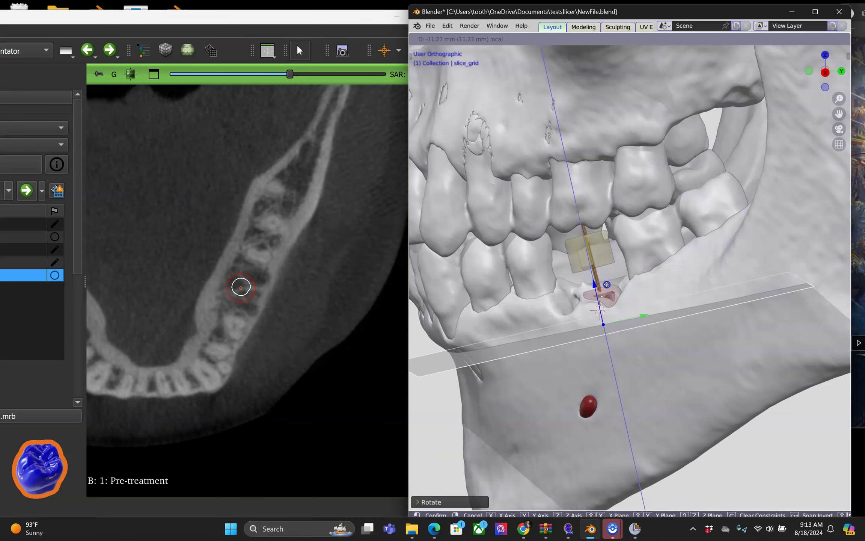
{"action": "left_click_drag", "start_coordinate": [616, 301], "coordinate": [603, 231]}
Lower the image slice to the top of the implant in the molar gap
{"action": "scroll", "coordinate": [606, 263], "scroll_direction": "down", "scroll_amount": 1}
{"action": "middle_click_drag", "start_coordinate": [601, 305], "coordinate": [615, 308]}
{"action": "scroll", "coordinate": [615, 310], "scroll_direction": "up", "scroll_amount": 3}
{"action": "left_click_drag", "start_coordinate": [570, 235], "coordinate": [579, 274]}
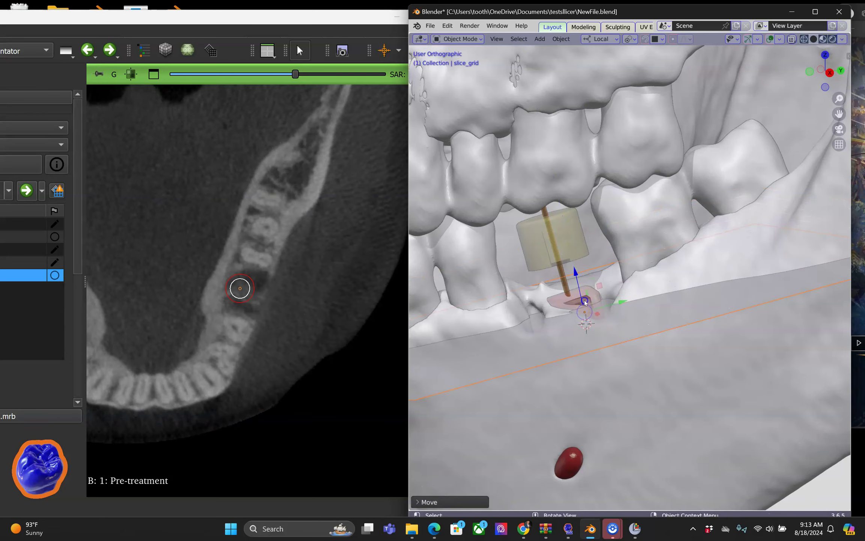
Set the selected implant's X and Y dimensions to 6 mm
{"action": "key", "text": "n"}
{"action": "scroll", "coordinate": [751, 285], "scroll_direction": "down", "scroll_amount": 15}
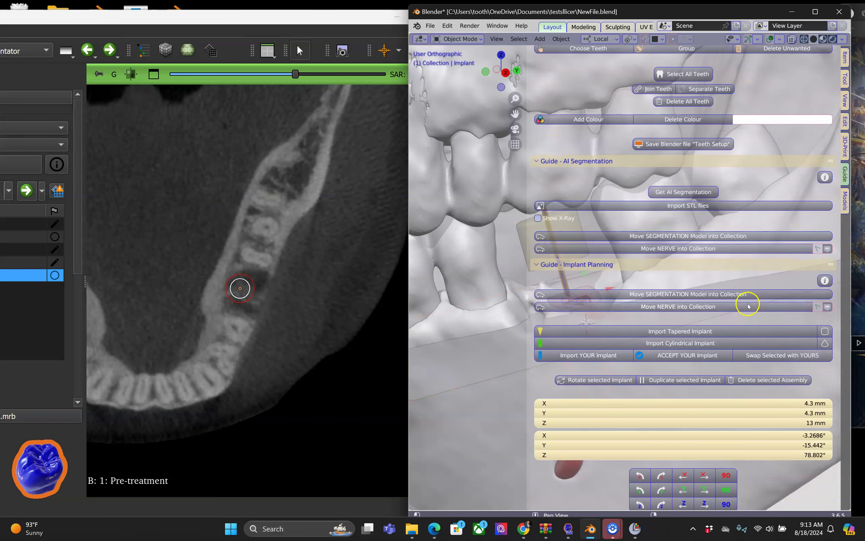
{"action": "left_click", "coordinate": [808, 360]}
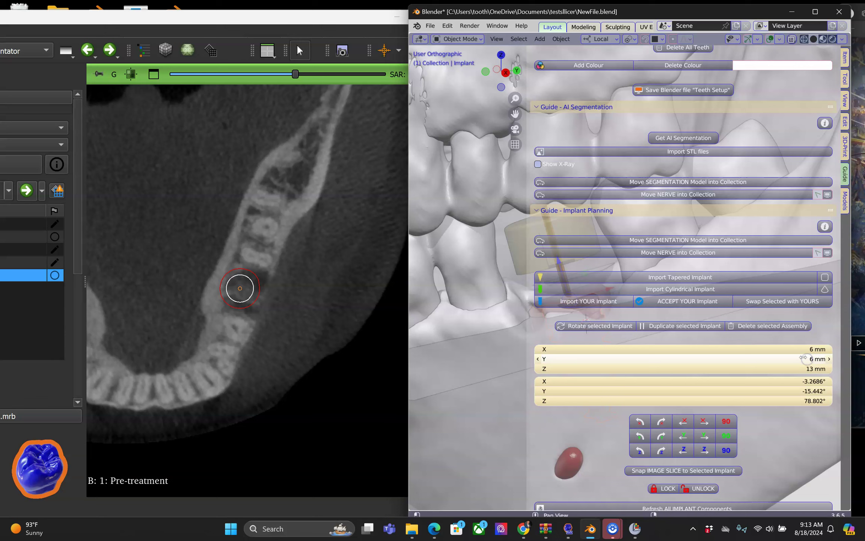
{"action": "left_click", "coordinate": [457, 323]}
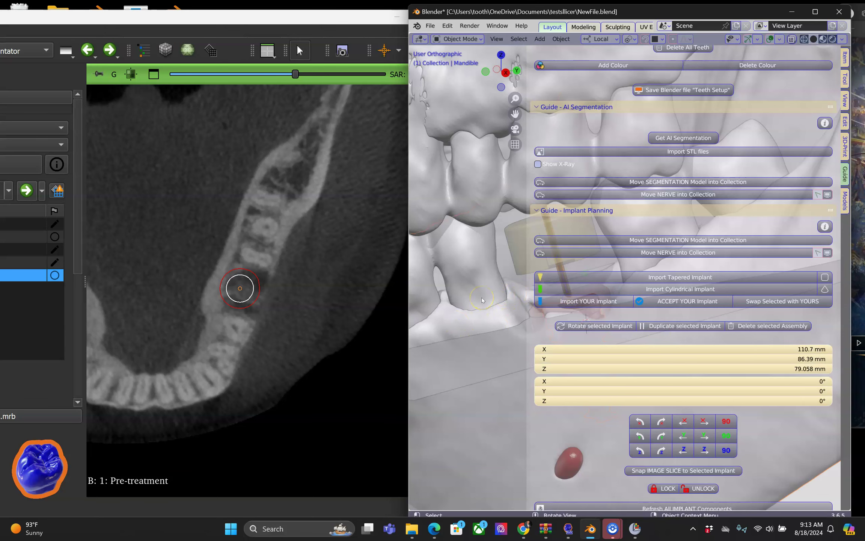
{"action": "key", "text": "n"}
Raise the image slice to the crown level above the implant and shift the implant slightly along its local X axis
{"action": "left_click", "coordinate": [580, 304]}
{"action": "left_click_drag", "start_coordinate": [576, 274], "coordinate": [556, 191]}
{"action": "left_click", "coordinate": [584, 309]}
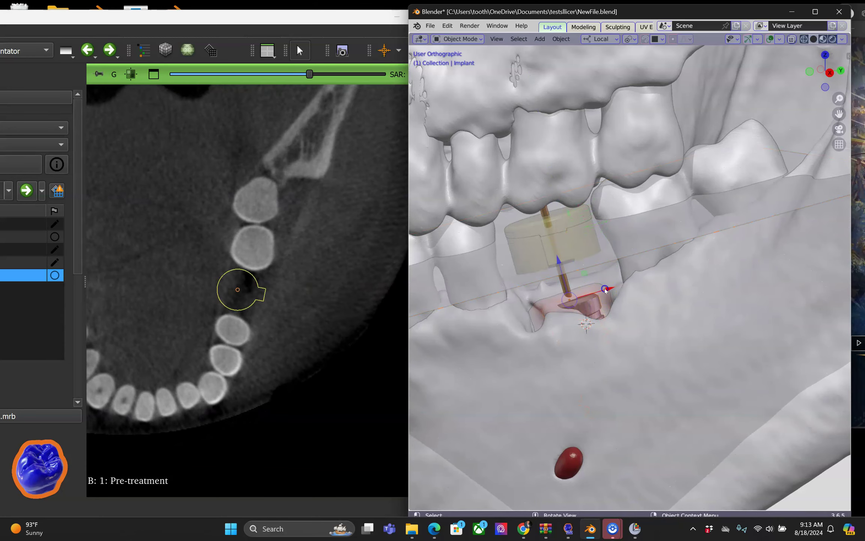
{"action": "left_click_drag", "start_coordinate": [605, 290], "coordinate": [599, 291]}
{"action": "middle_click_drag", "start_coordinate": [598, 291], "coordinate": [721, 316]}
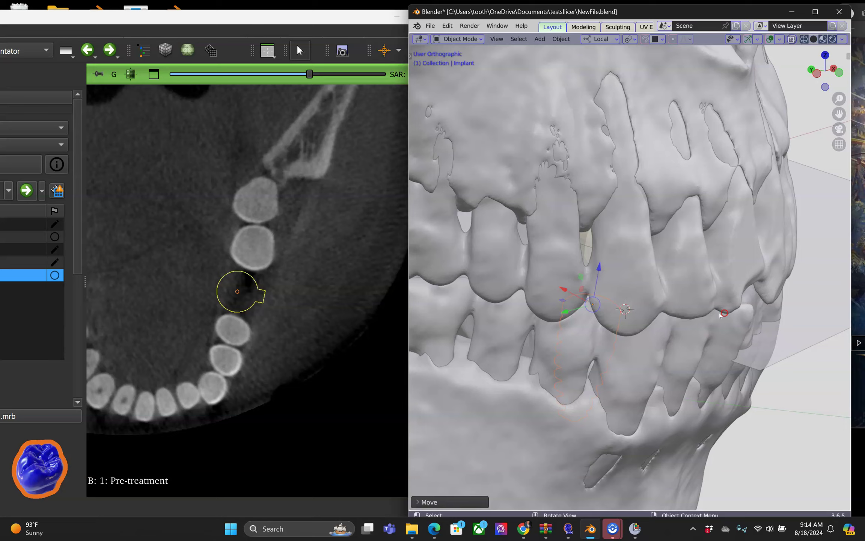
Shift the implant along its local Y axis to centre it between the neighbouring lower teeth
{"action": "key", "text": "g"}
{"action": "key", "text": "y"}
{"action": "key", "text": "y"}
{"action": "left_click_drag", "start_coordinate": [572, 310], "coordinate": [573, 310]}
{"action": "middle_click_drag", "start_coordinate": [601, 319], "coordinate": [440, 329]}
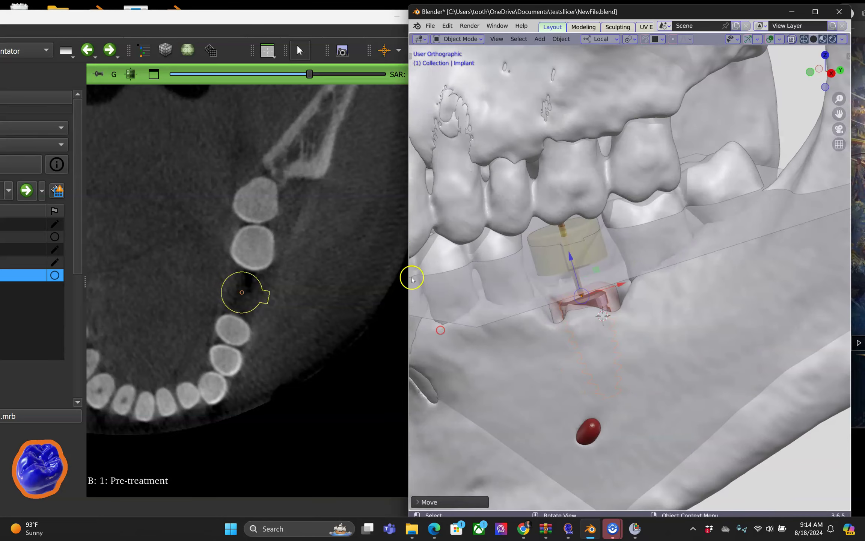
Select the image slice and rotate it 90° about Y so it stands upright across the jaw
{"action": "left_click_drag", "start_coordinate": [408, 230], "coordinate": [133, 233]}
{"action": "scroll", "coordinate": [369, 272], "scroll_direction": "down", "scroll_amount": 5}
{"action": "middle_click_drag", "start_coordinate": [555, 184], "coordinate": [584, 180]}
{"action": "left_click_drag", "start_coordinate": [134, 233], "coordinate": [347, 240]}
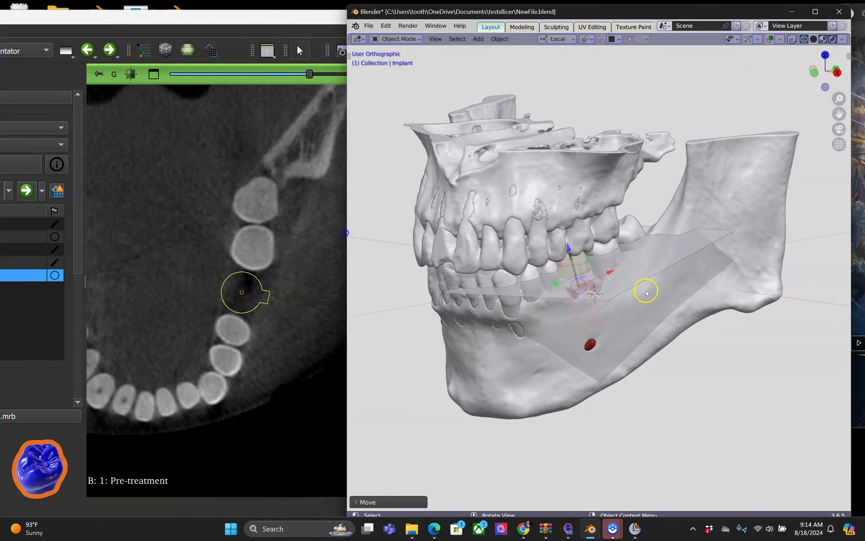
{"action": "left_click", "coordinate": [635, 262]}
{"action": "middle_click_drag", "start_coordinate": [635, 262], "coordinate": [622, 276]}
{"action": "key", "text": "n"}
{"action": "left_click", "coordinate": [726, 435]}
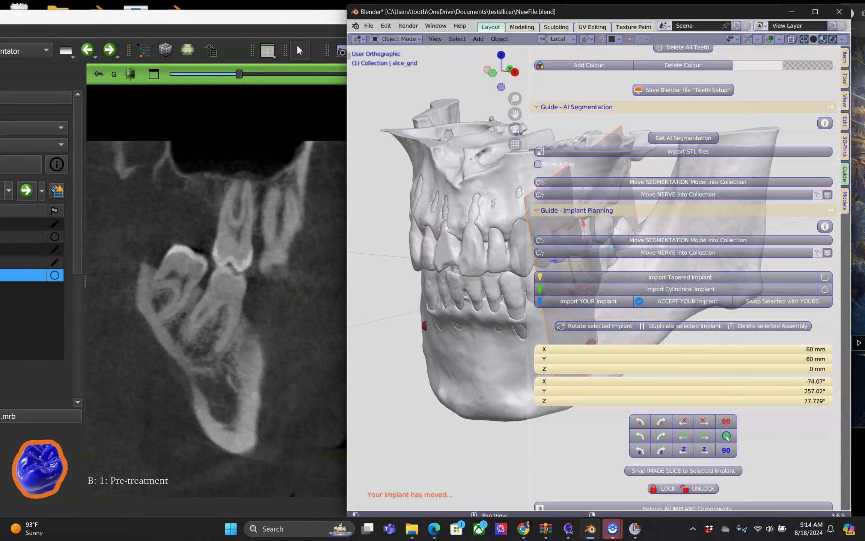
Narrow the sidebar and move the upright image slice along its local Z axis until it cuts through the implant
{"action": "left_click", "coordinate": [466, 375]}
{"action": "left_click_drag", "start_coordinate": [528, 269], "coordinate": [663, 265]}
{"action": "left_click", "coordinate": [552, 277]}
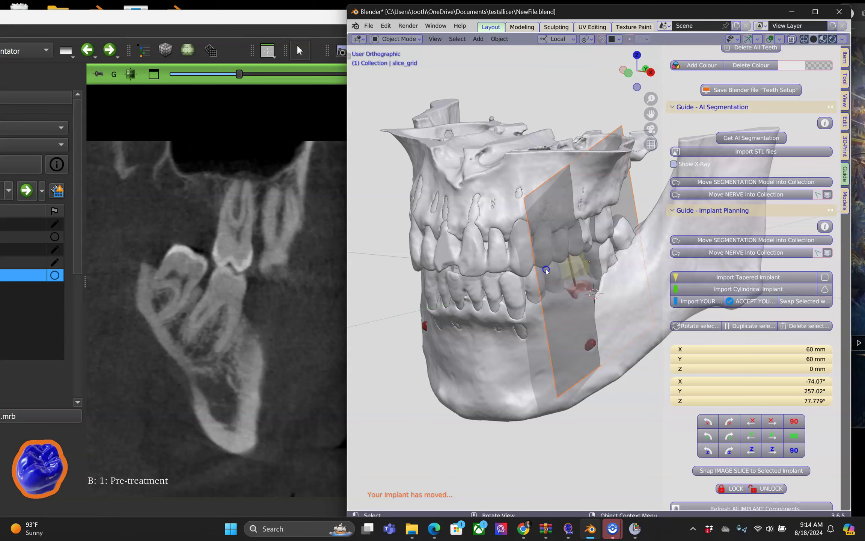
{"action": "scroll", "coordinate": [550, 268], "scroll_direction": "up", "scroll_amount": 2}
{"action": "left_click_drag", "start_coordinate": [549, 254], "coordinate": [563, 255]}
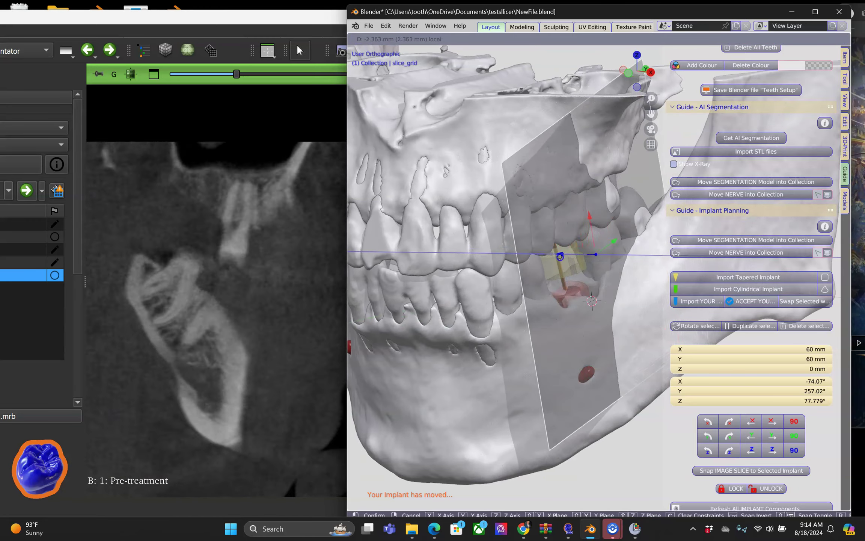
{"action": "left_click_drag", "start_coordinate": [517, 263], "coordinate": [522, 263]}
Show the Mandibular canal segment in 3D Slicer and nudge the upright image slice in Blender to check the implant against it
{"action": "left_click_drag", "start_coordinate": [139, 16], "coordinate": [275, 27]}
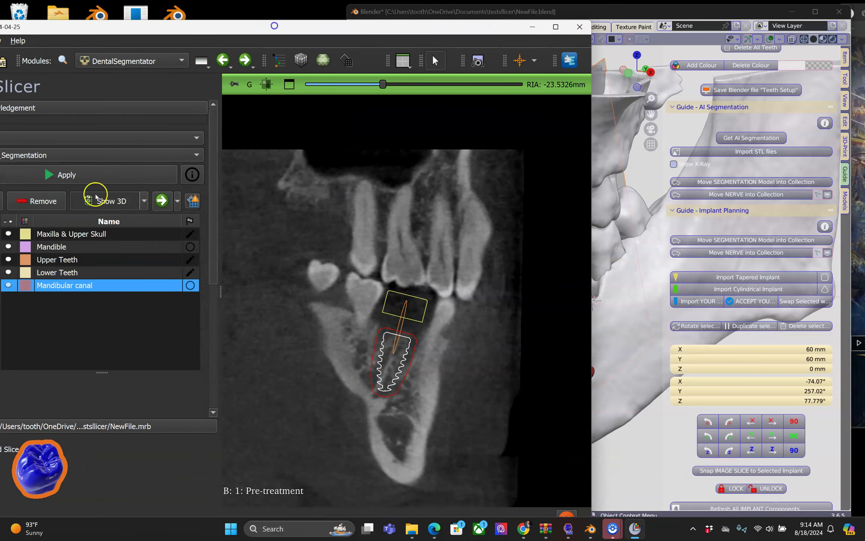
{"action": "left_click", "coordinate": [9, 285]}
{"action": "left_click_drag", "start_coordinate": [389, 31], "coordinate": [207, 29]}
{"action": "mouse_move", "coordinate": [523, 253]}
{"action": "left_mouse_down"}
{"action": "mouse_move", "coordinate": [535, 249]}
{"action": "mouse_move", "coordinate": [512, 251]}
{"action": "mouse_move", "coordinate": [524, 252]}
{"action": "left_mouse_up"}
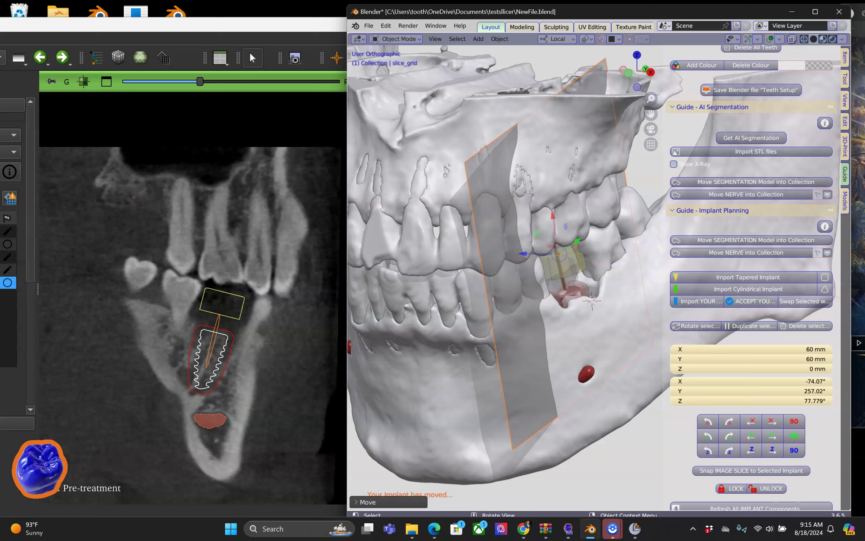